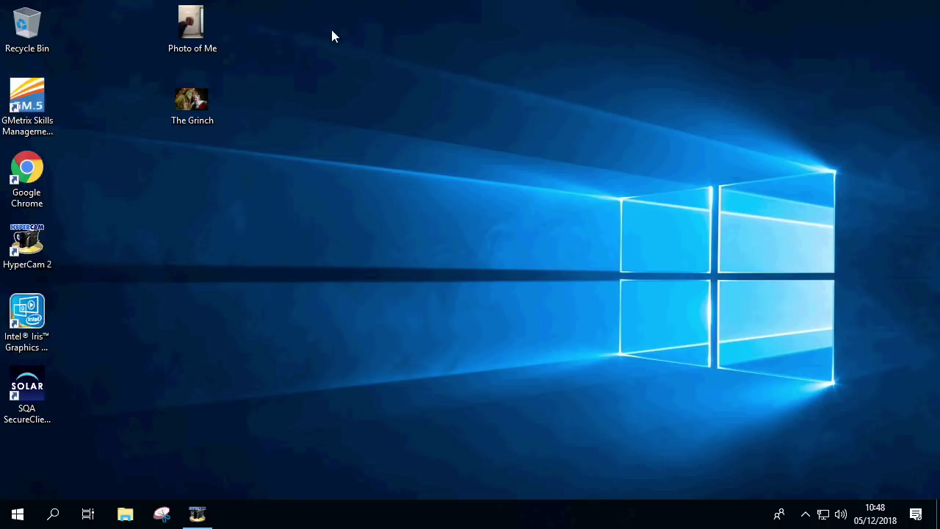
# Open The Grinch.jpg from the desktop in Adobe Photoshop CC 2018 using Open with
pyautogui.rightClick(195, 105)
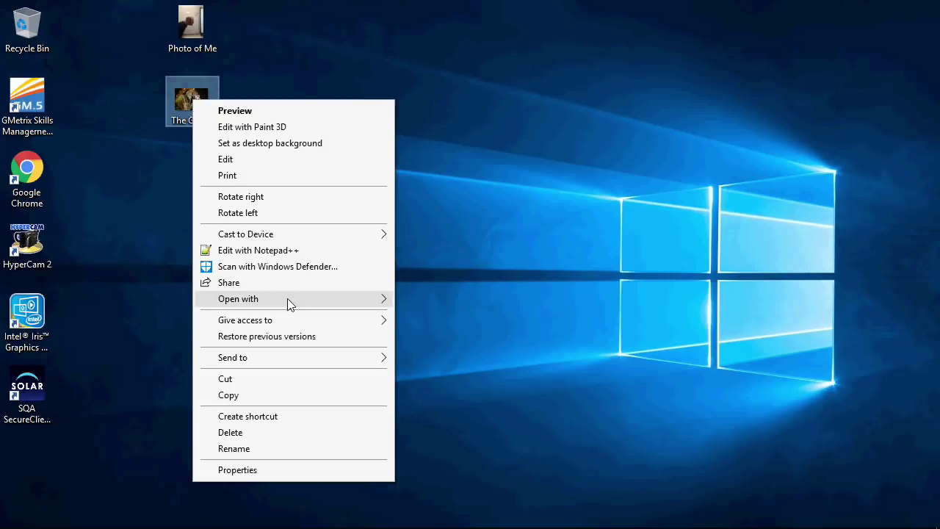
pyautogui.moveTo(288, 299)
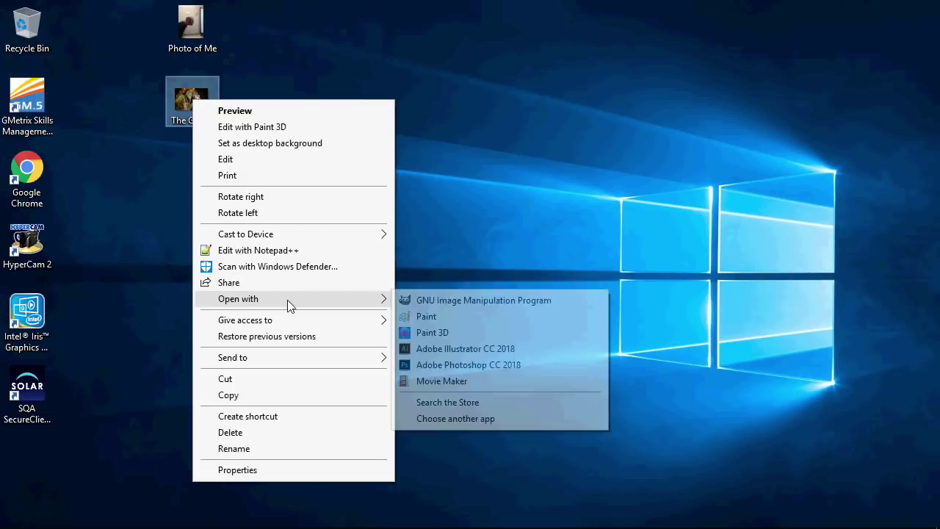
pyautogui.click(468, 368)
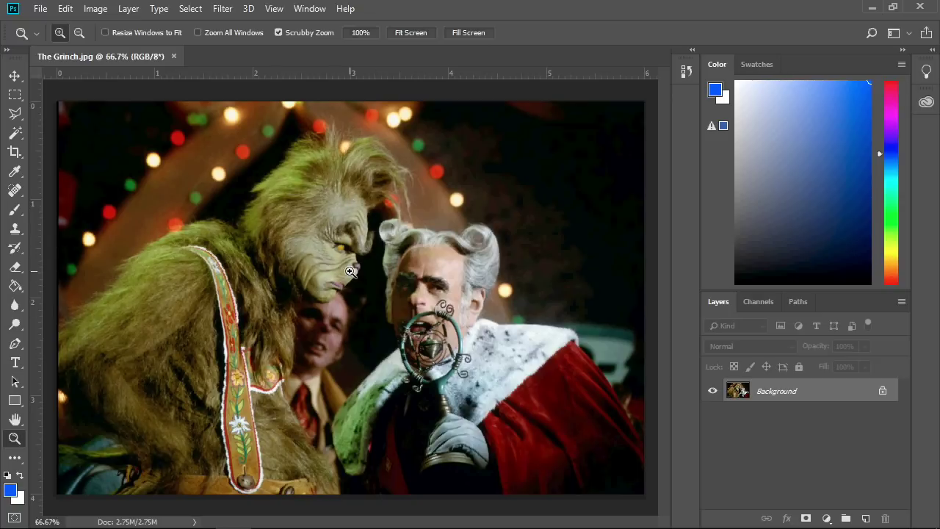
pyautogui.click(872, 11)
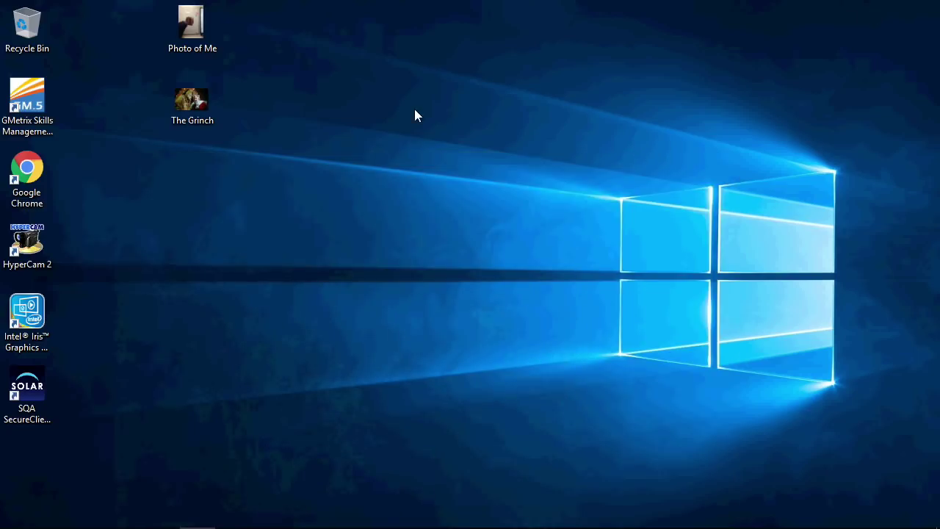
pyautogui.doubleClick(195, 19)
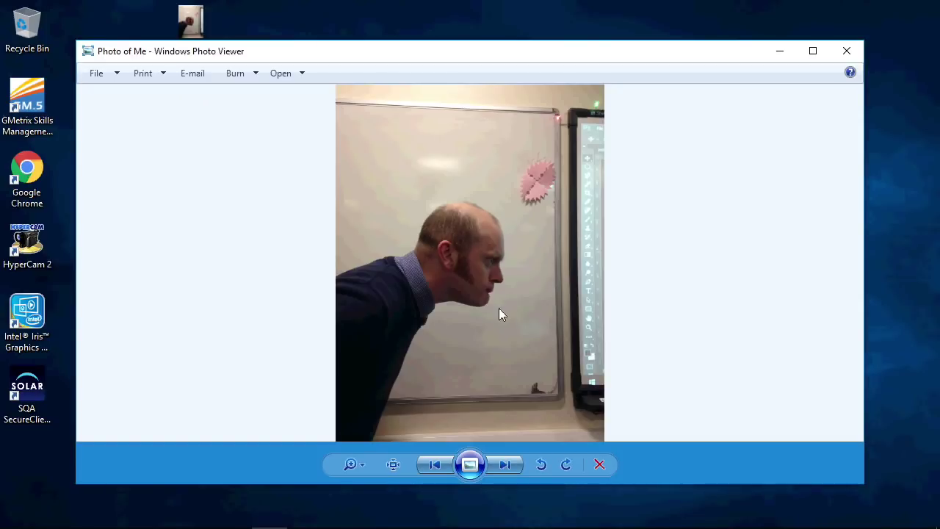
pyautogui.click(847, 52)
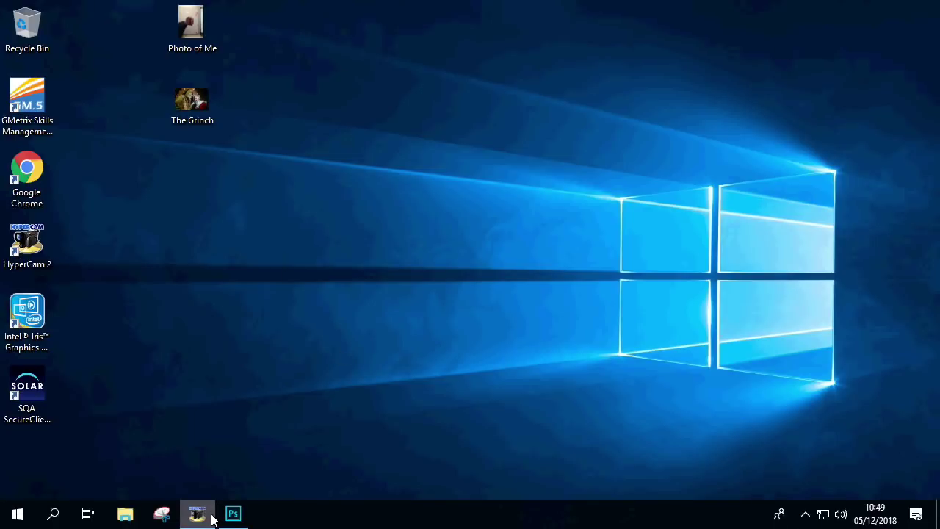
# Place Photo of Me from the Desktop as an embedded layer in the Grinch image
pyautogui.click(230, 519)
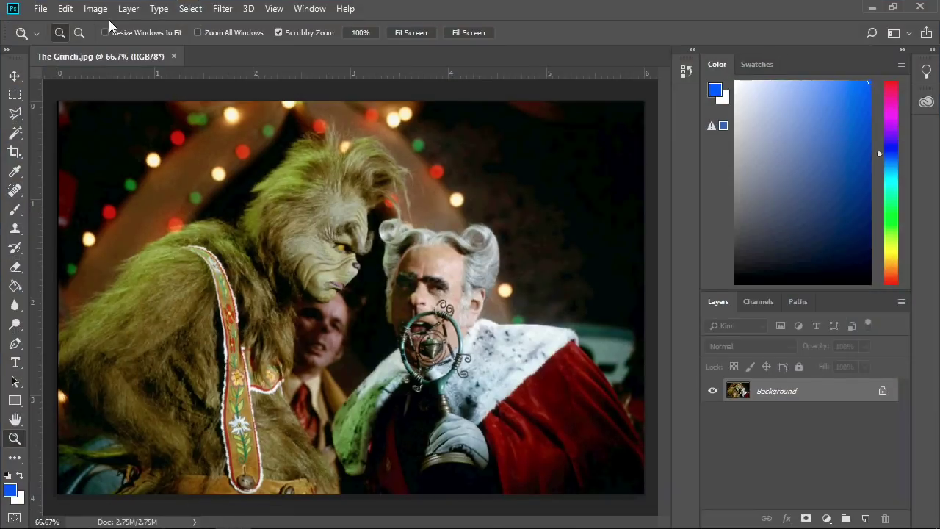
pyautogui.click(40, 9)
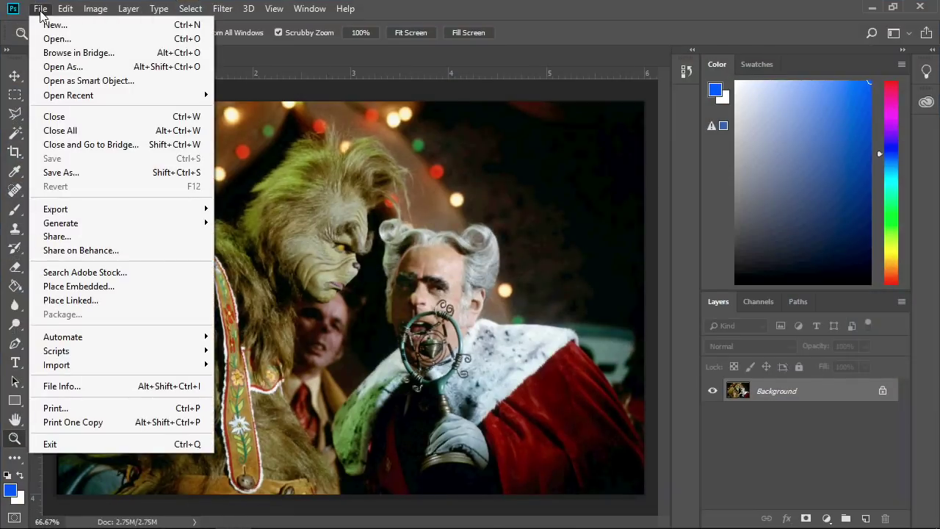
pyautogui.click(158, 287)
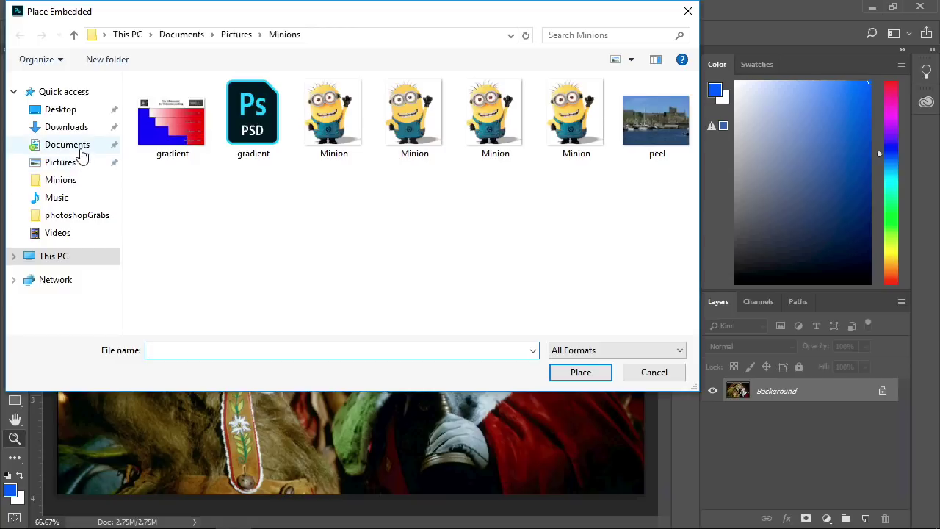
pyautogui.click(70, 118)
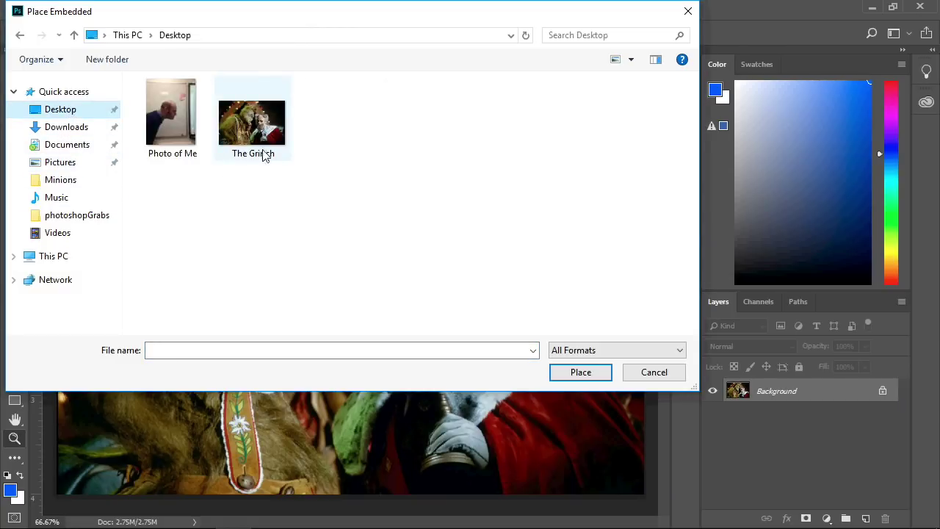
pyautogui.click(185, 125)
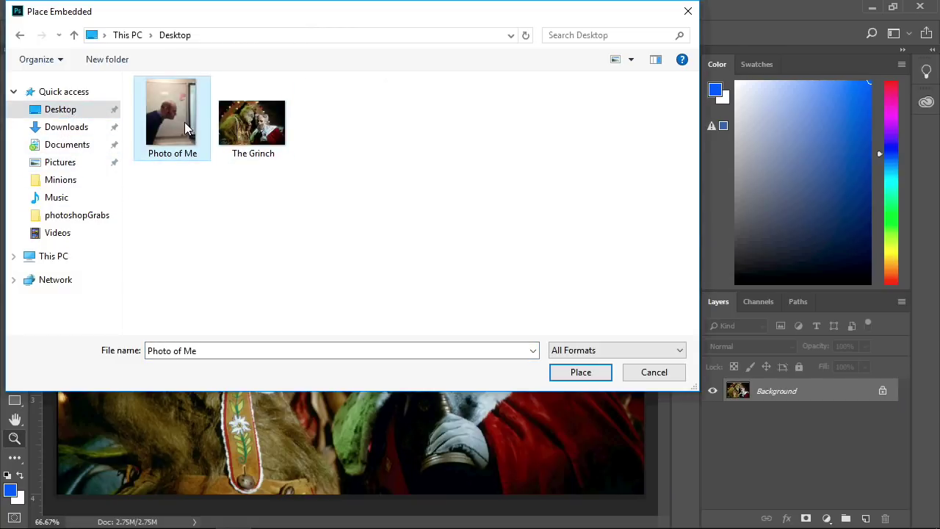
pyautogui.click(581, 373)
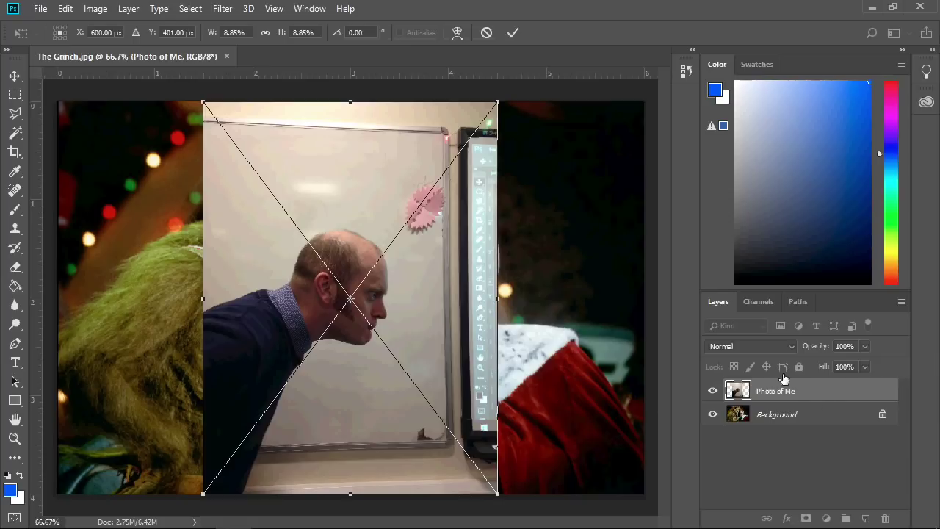
# Lower Photo of Me's layer opacity to 42% so the Grinch shows through
pyautogui.click(865, 346)
pyautogui.moveTo(846, 371); pyautogui.dragTo(822, 369)
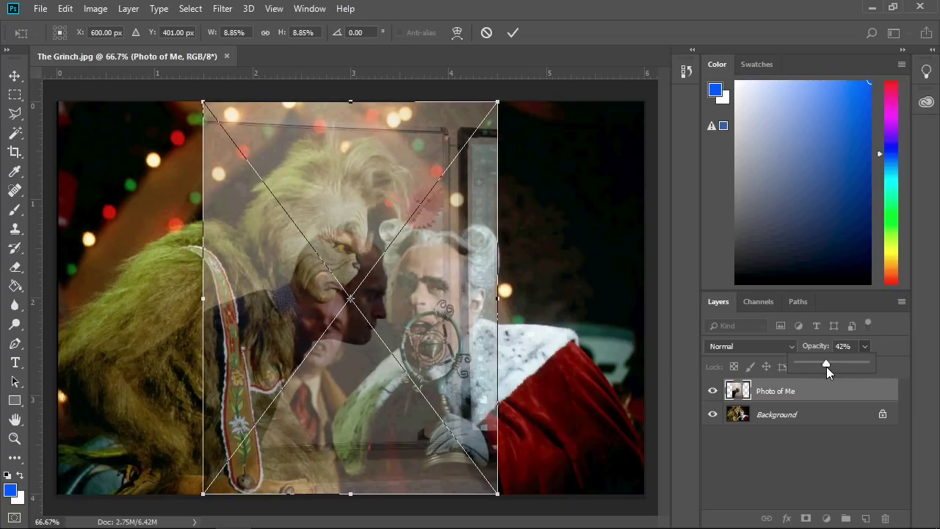
pyautogui.press('0')
# Rotate Photo of Me 13.40°, then move and enlarge it so the heads align, and commit
pyautogui.moveTo(506, 96); pyautogui.dragTo(548, 144)
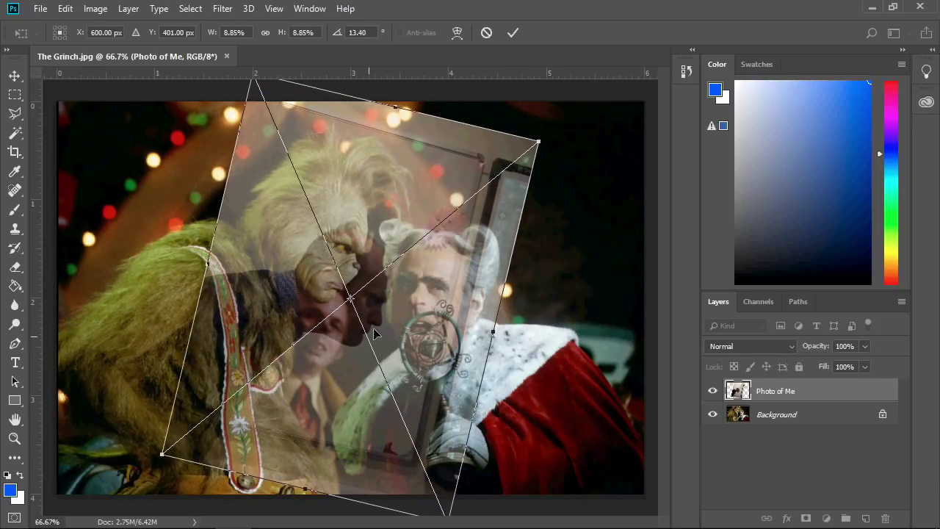
pyautogui.moveTo(365, 258); pyautogui.dragTo(337, 213)
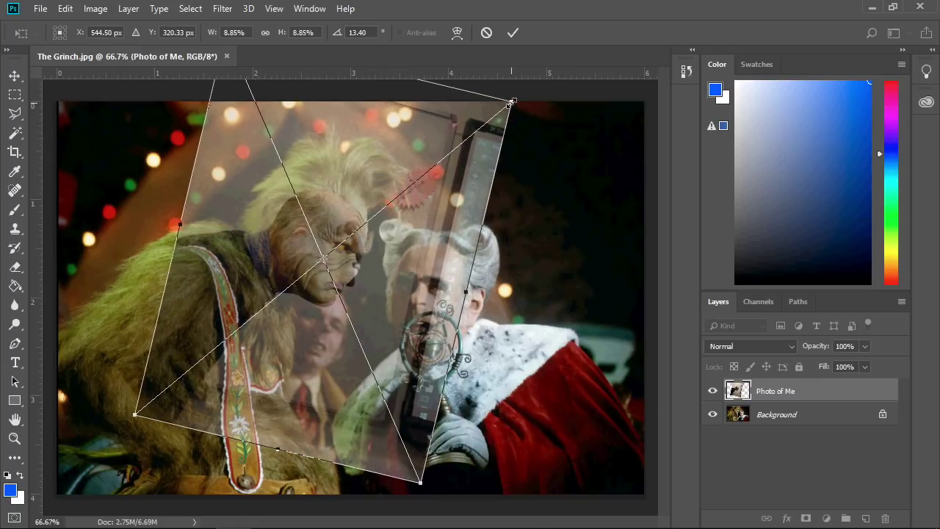
pyautogui.moveTo(511, 101); pyautogui.dragTo(545, 95)
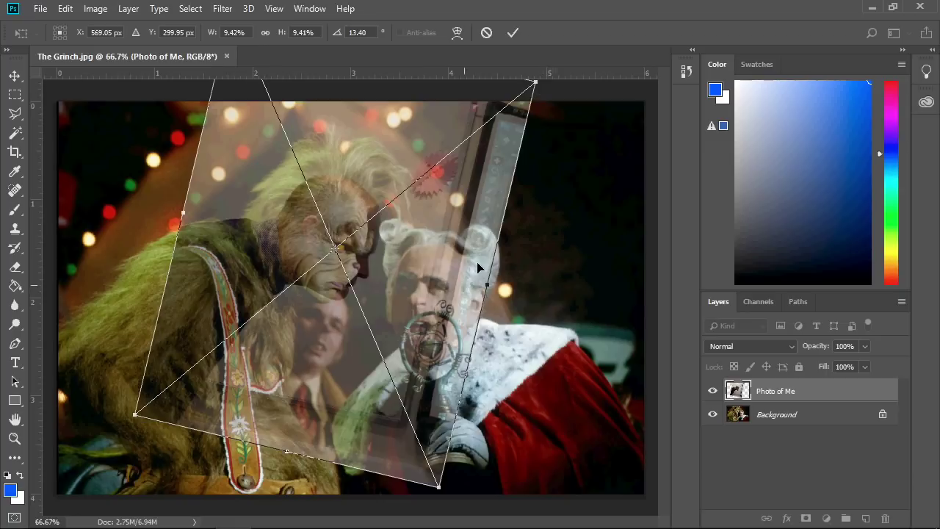
pyautogui.moveTo(398, 240)
pyautogui.mouseDown()
pyautogui.moveTo(390, 236)
pyautogui.moveTo(390, 247)
pyautogui.mouseUp()
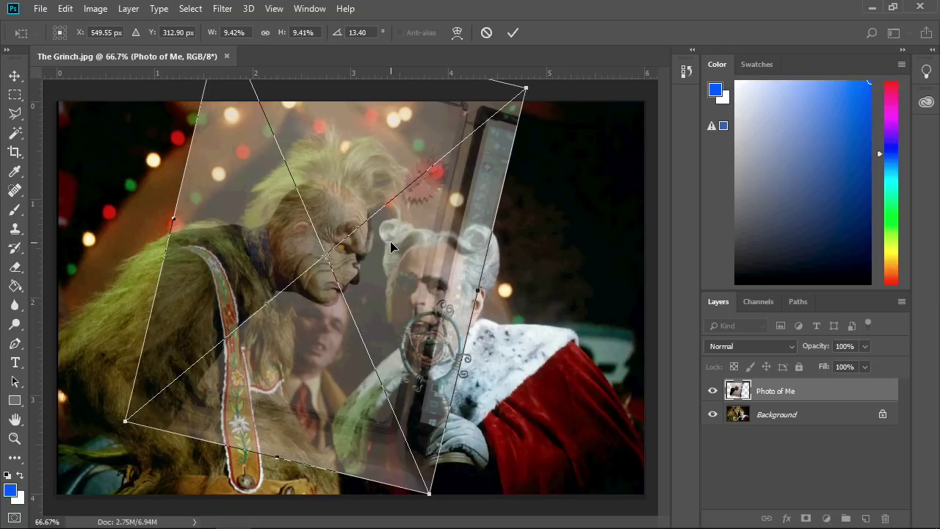
pyautogui.press('Right')
pyautogui.press('Right')
pyautogui.press('Right')
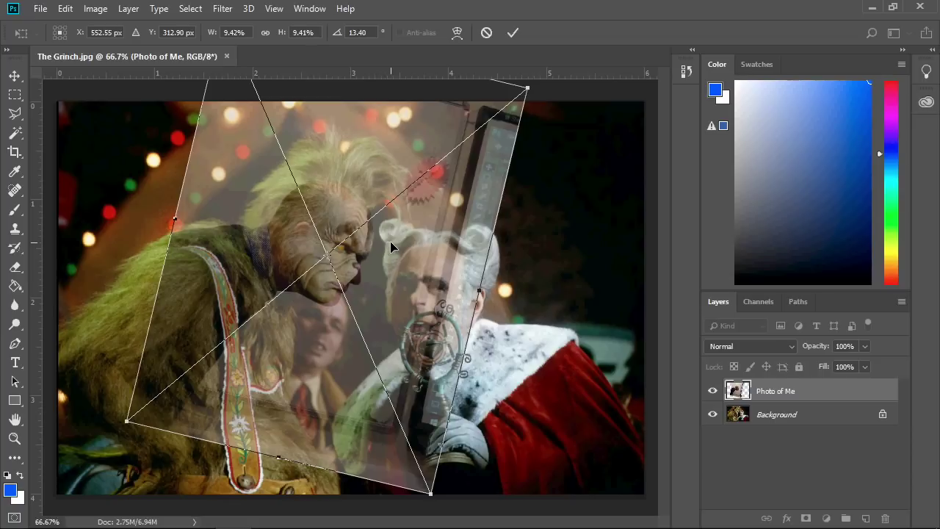
pyautogui.press('Return')
pyautogui.press('z')
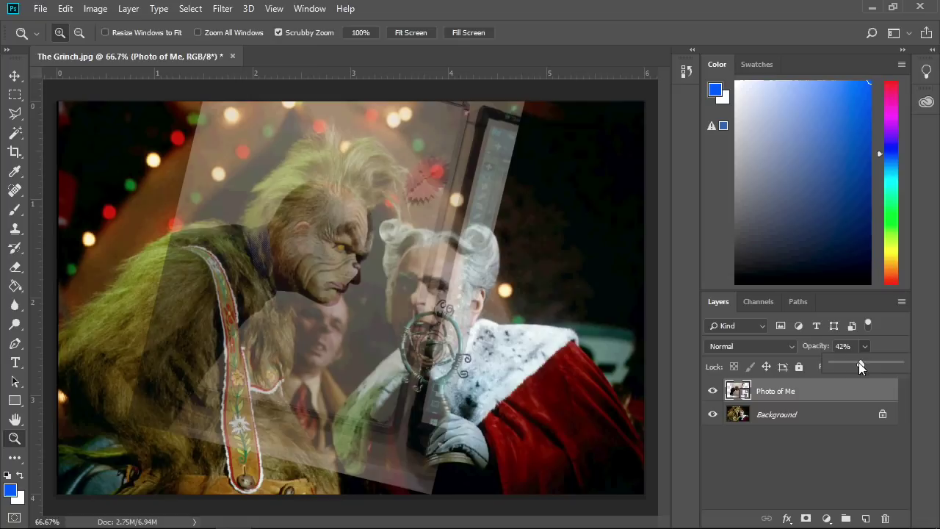
# Restore Photo of Me to 100% opacity and zoom in on the presenter's face
pyautogui.moveTo(877, 360); pyautogui.dragTo(923, 364)
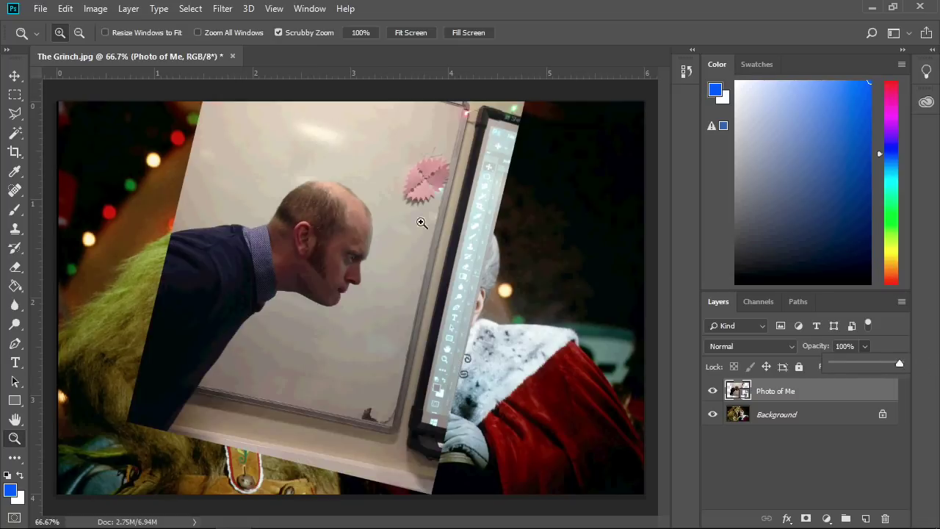
pyautogui.click(14, 441)
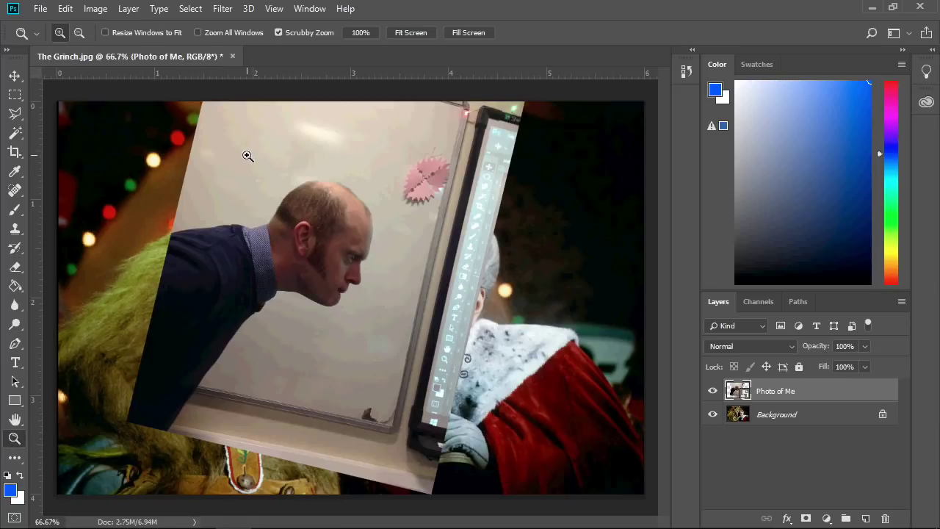
pyautogui.moveTo(239, 147); pyautogui.dragTo(287, 190)
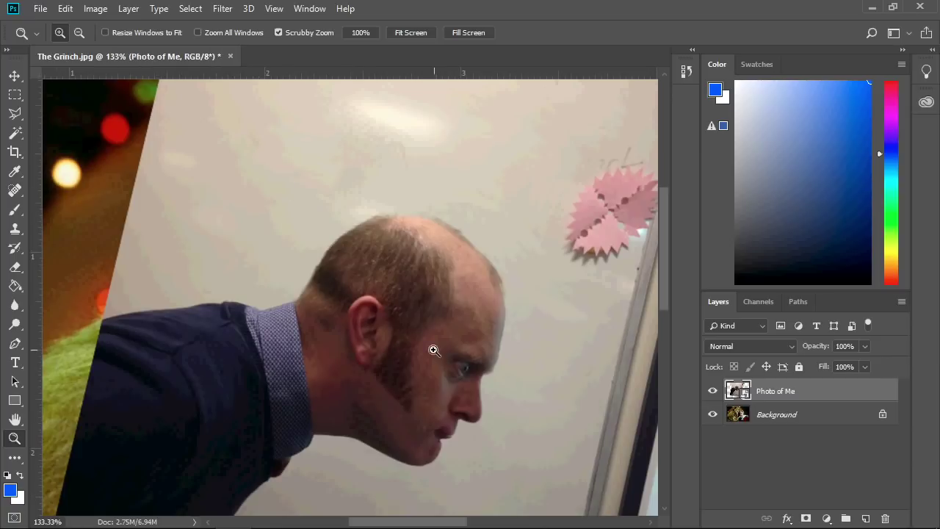
pyautogui.scroll(-1, 432, 354)
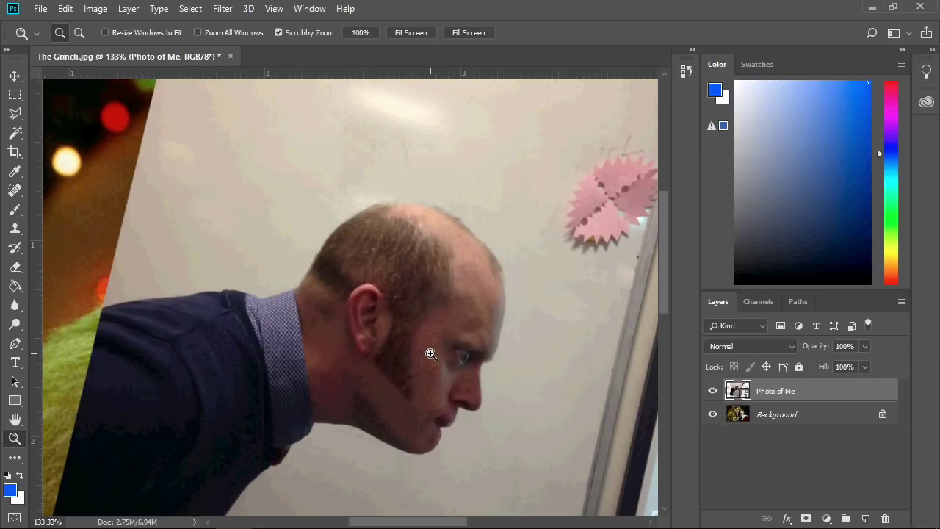
pyautogui.scroll(-1, 431, 354)
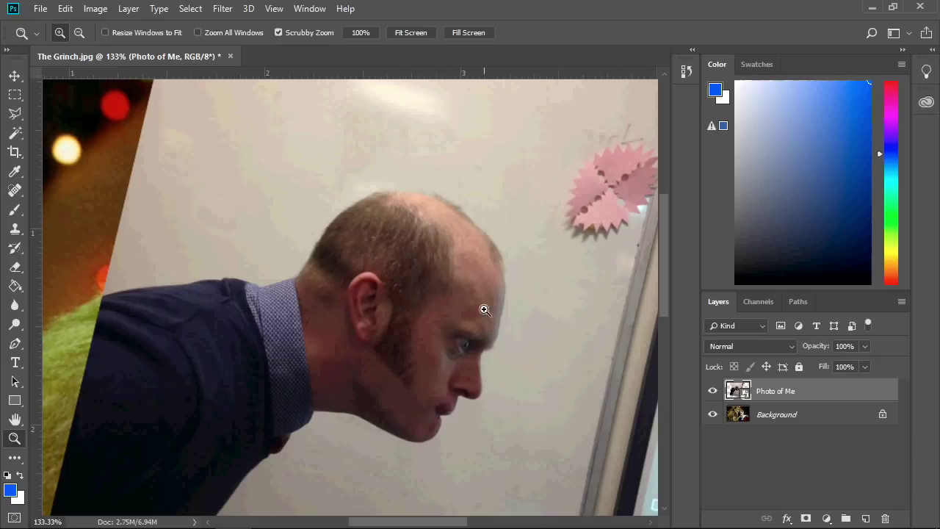
# Draw a six-point Polygonal Lasso selection around the presenter's head and face
pyautogui.click(17, 116)
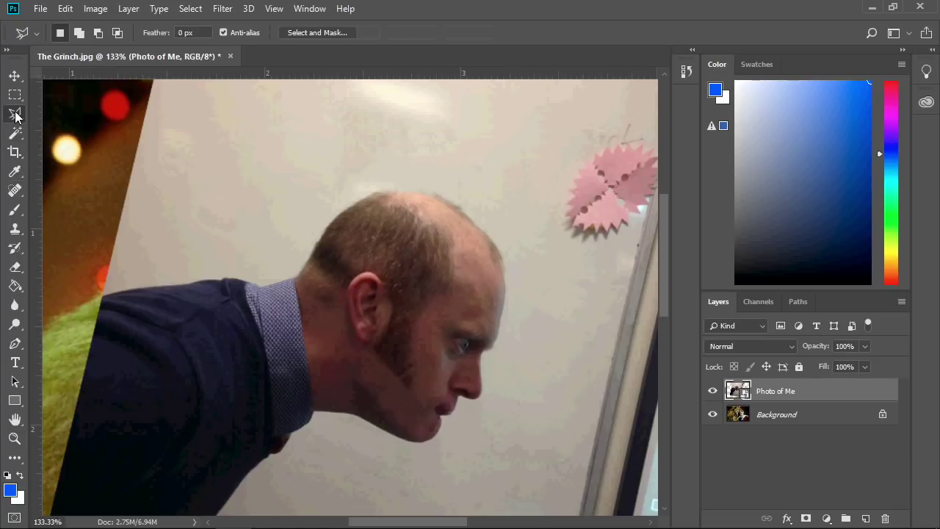
pyautogui.click(290, 257)
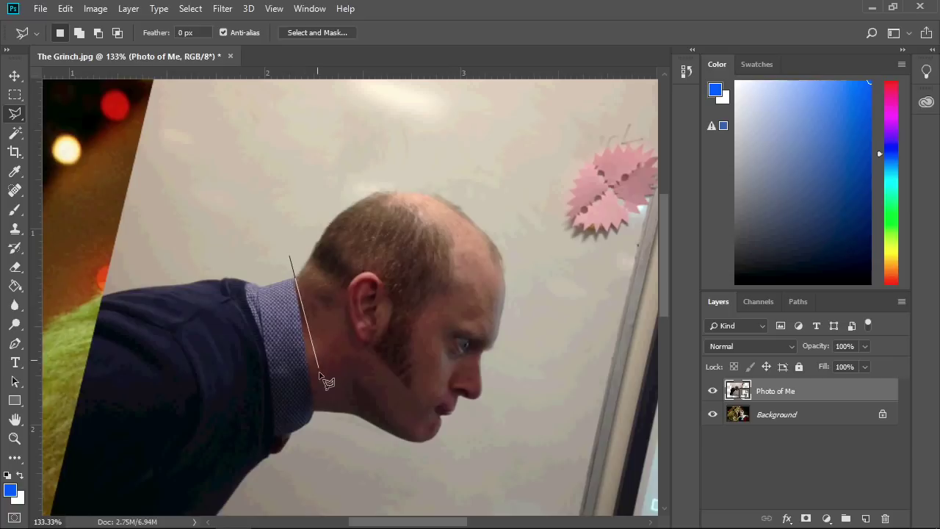
pyautogui.click(333, 446)
pyautogui.scroll(-1, 334, 446)
pyautogui.click(471, 448)
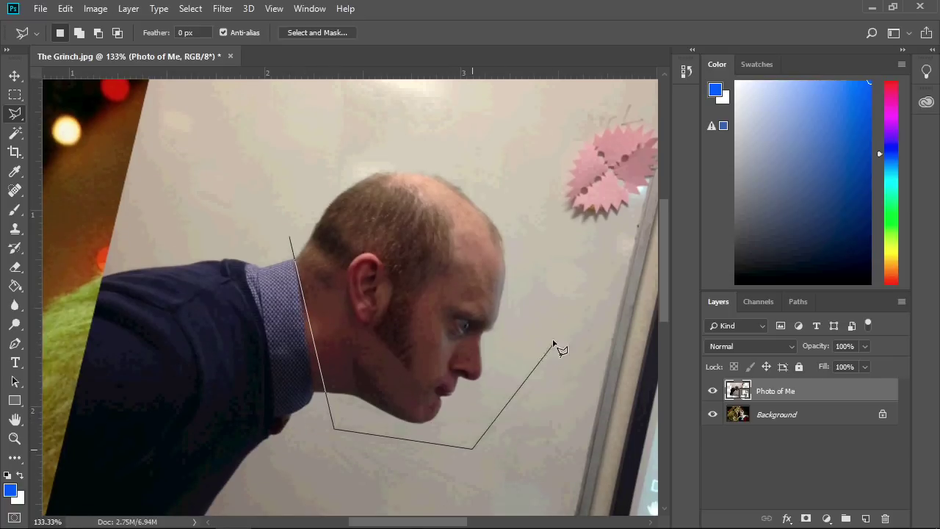
pyautogui.click(550, 307)
pyautogui.click(498, 155)
pyautogui.click(412, 139)
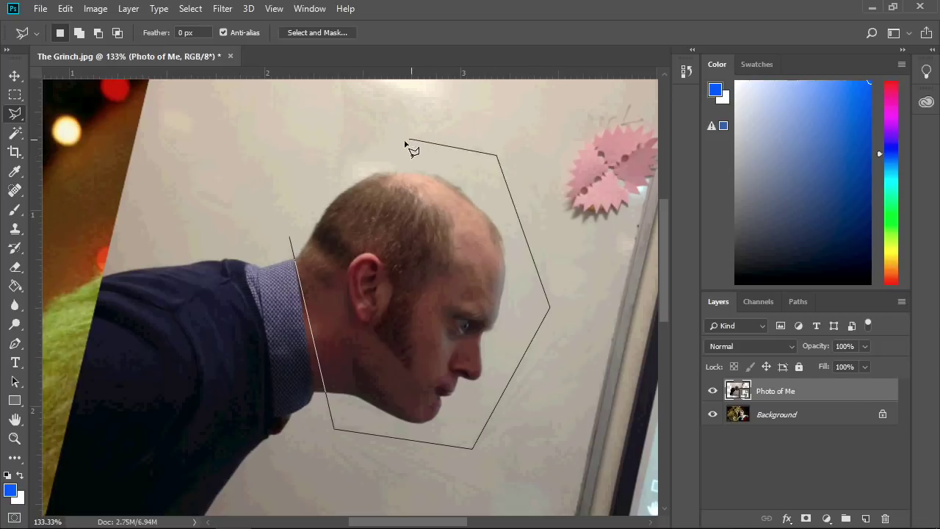
pyautogui.click(321, 170)
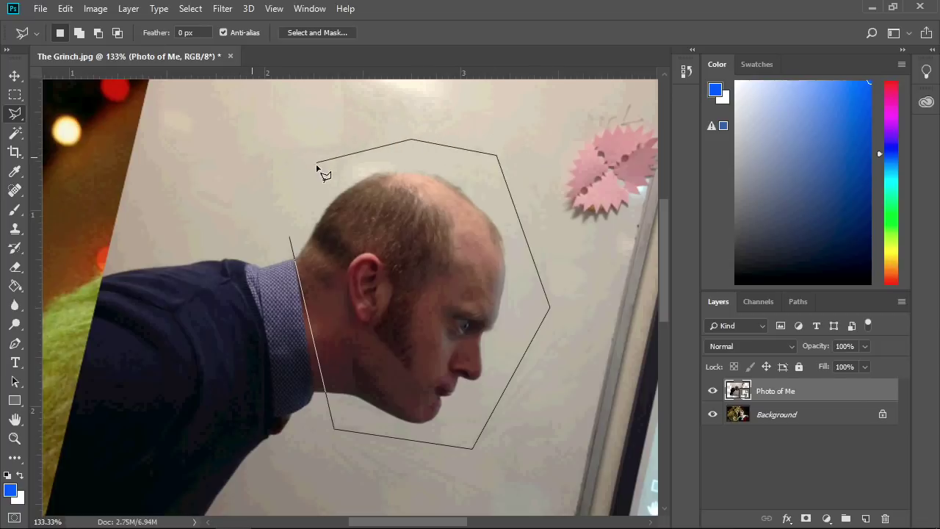
pyautogui.click(290, 243)
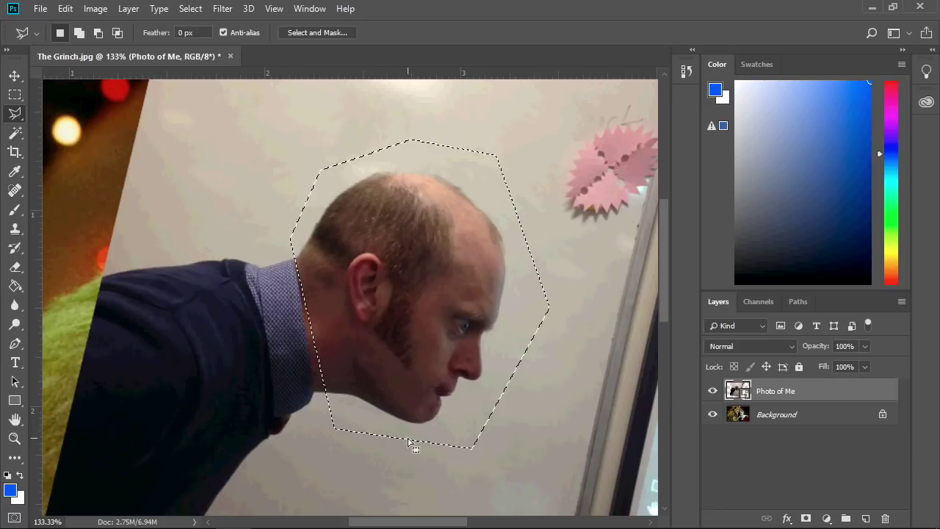
pyautogui.click(15, 135)
# Subtract the wall behind the head and below the chin using Magic Wand at Tolerance 40
pyautogui.rightClick(15, 135)
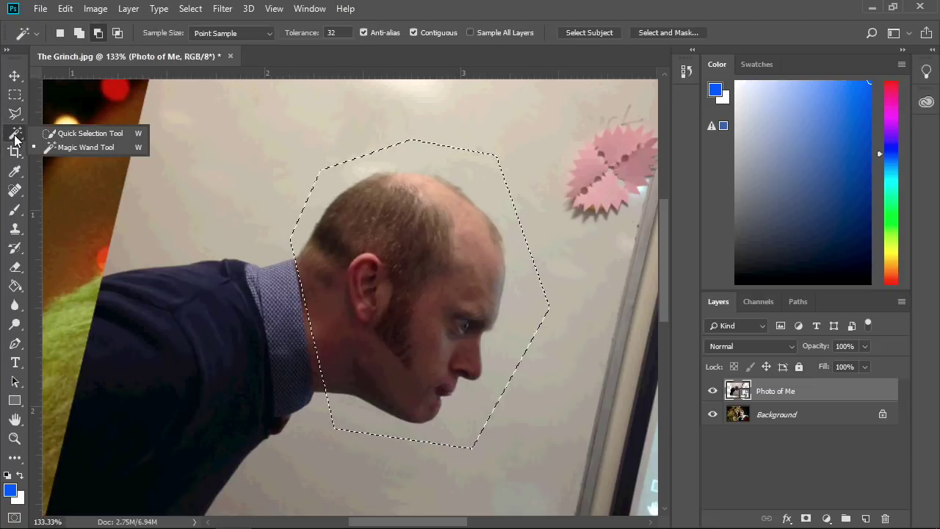
pyautogui.click(91, 148)
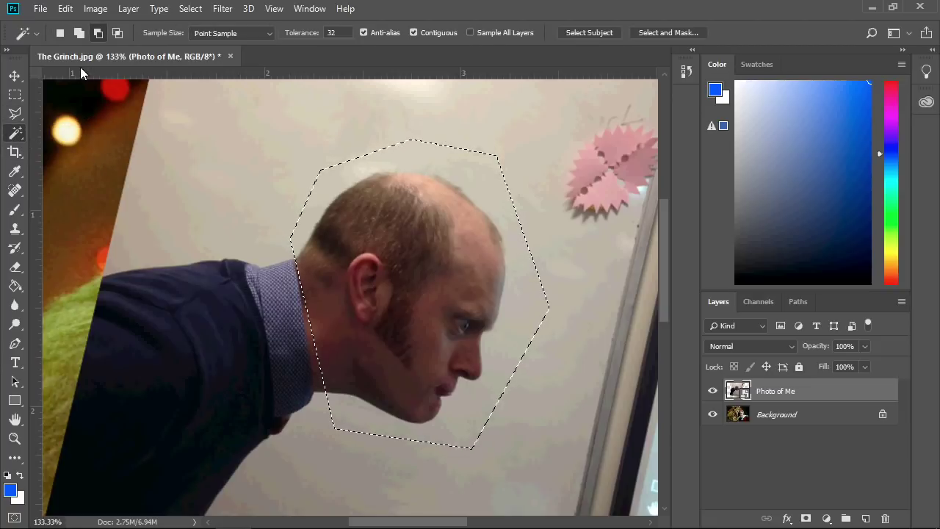
pyautogui.click(99, 34)
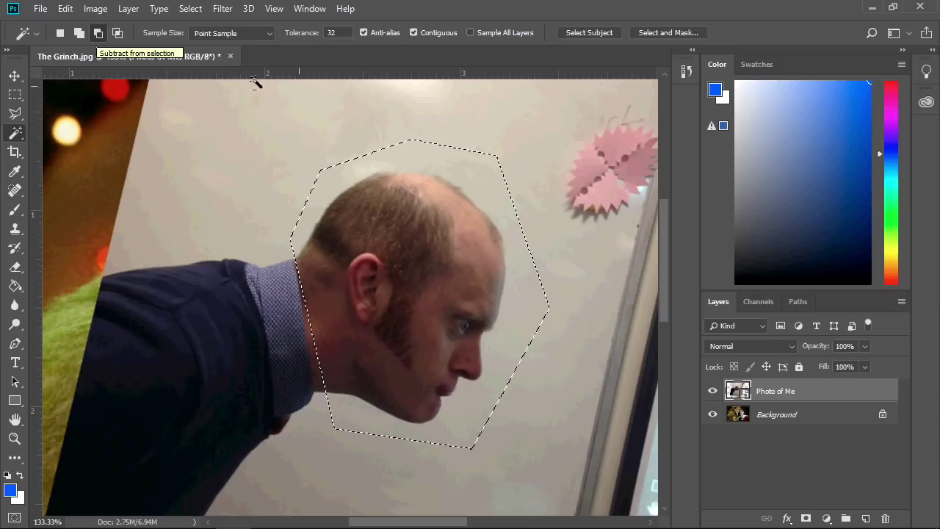
pyautogui.click(329, 33)
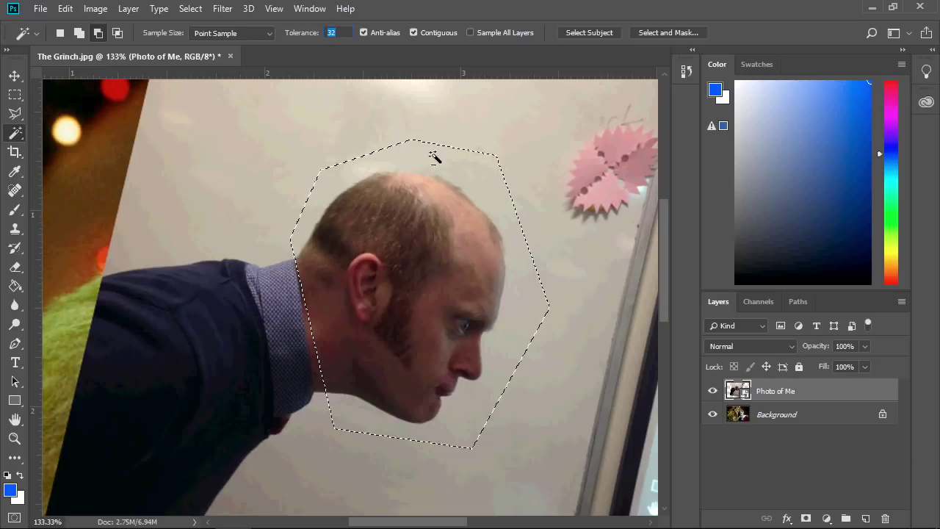
pyautogui.write('40')
pyautogui.click(473, 174)
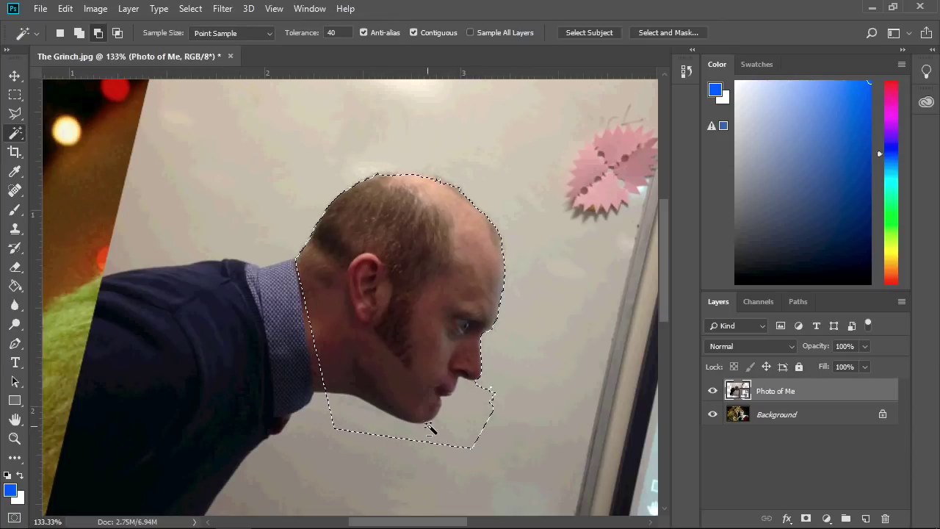
pyautogui.click(354, 418)
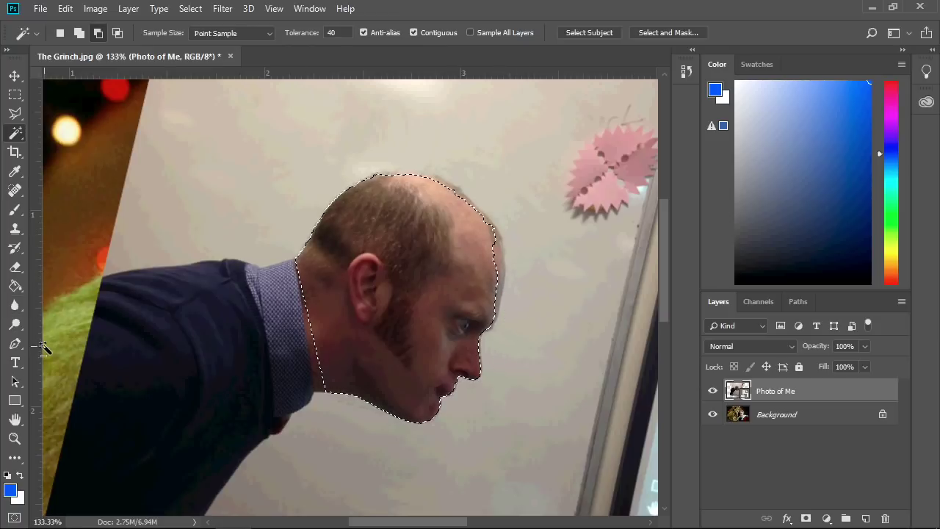
# Zoom in and add the scalp edge with the Magnetic Lasso in Add mode, then return to 100%
pyautogui.click(14, 438)
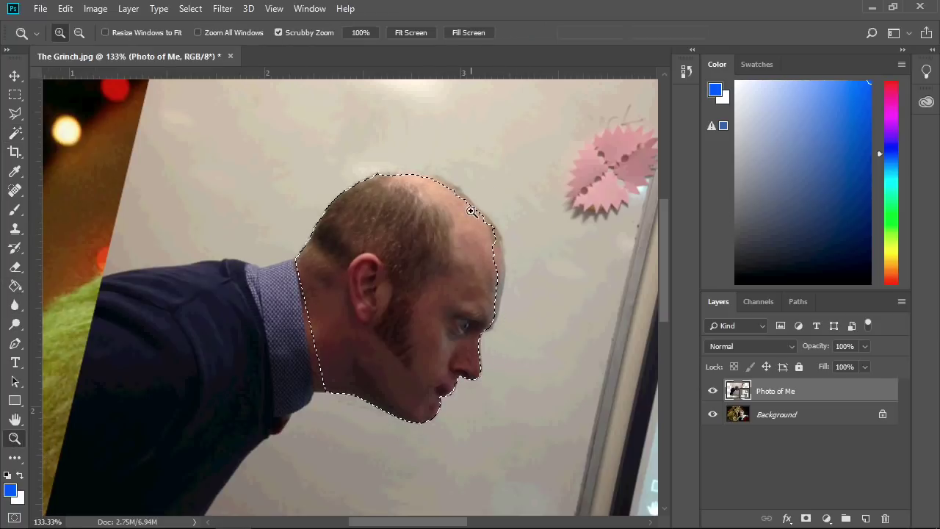
pyautogui.moveTo(448, 197); pyautogui.dragTo(499, 235)
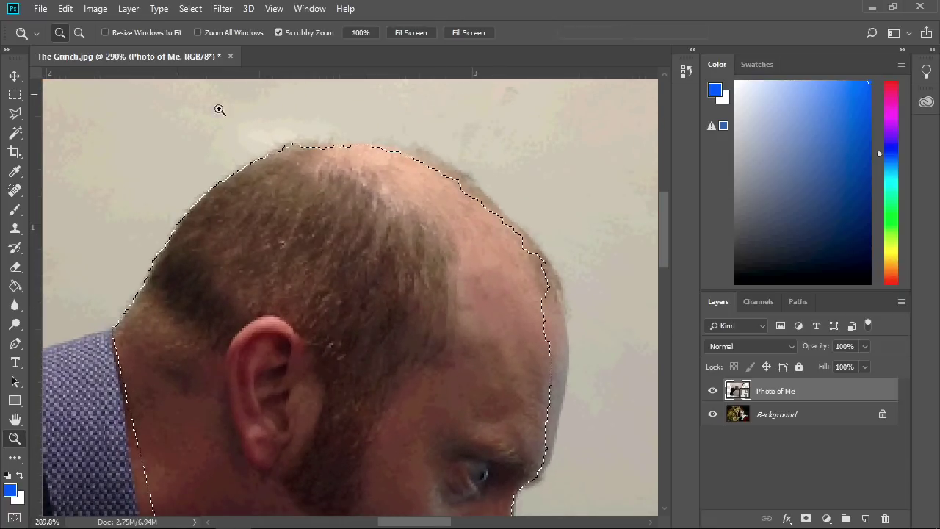
pyautogui.click(14, 115)
pyautogui.click(13, 116)
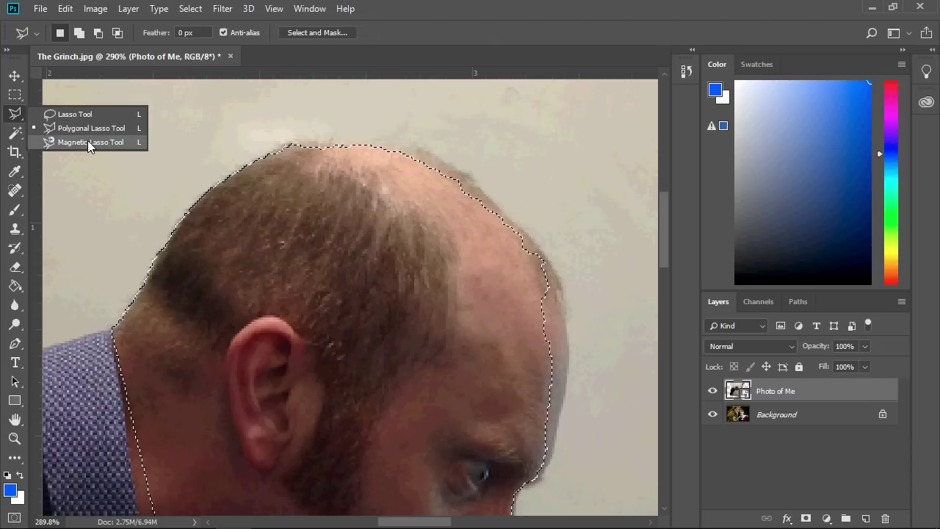
pyautogui.click(88, 141)
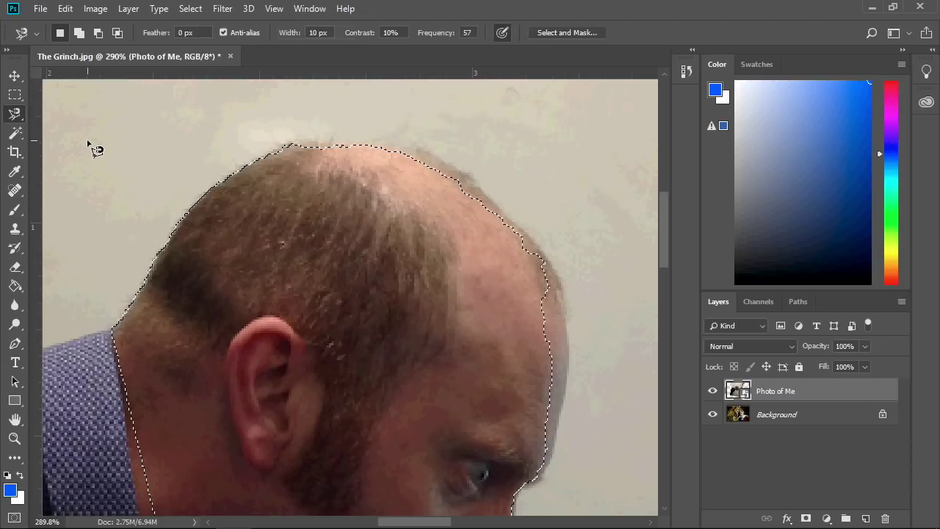
pyautogui.click(79, 33)
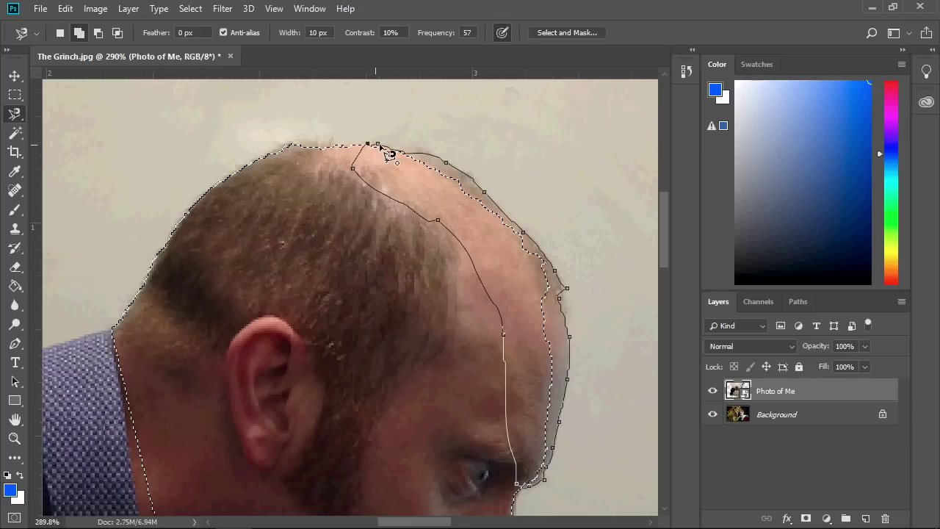
pyautogui.click(390, 154)
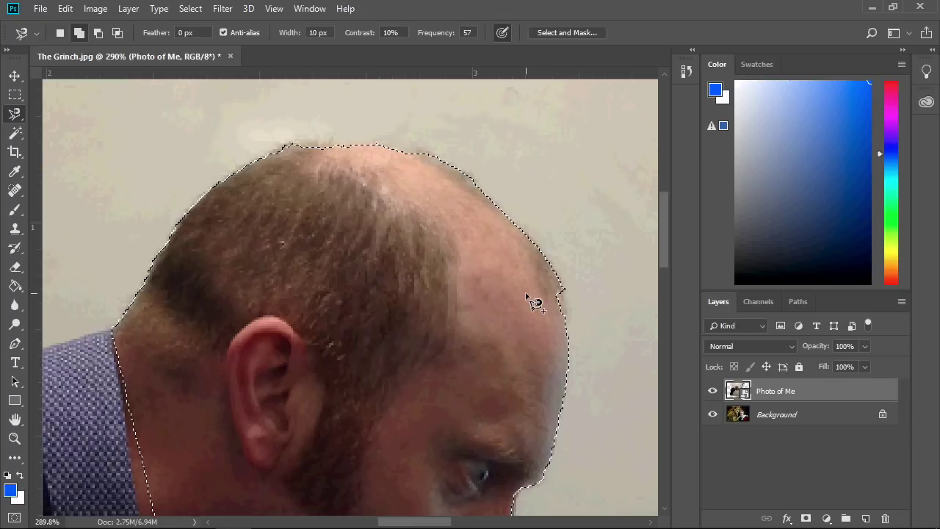
pyautogui.scroll(-3, 533, 303)
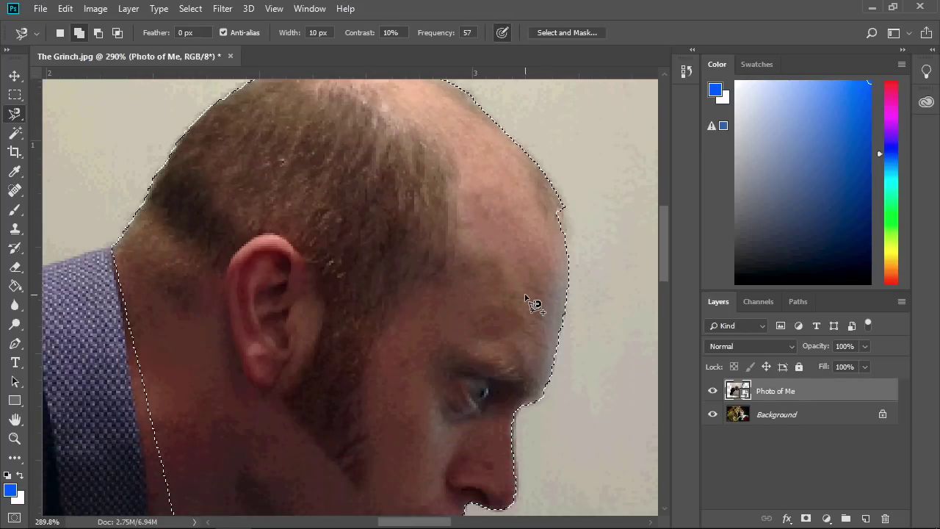
pyautogui.scroll(-4, 534, 304)
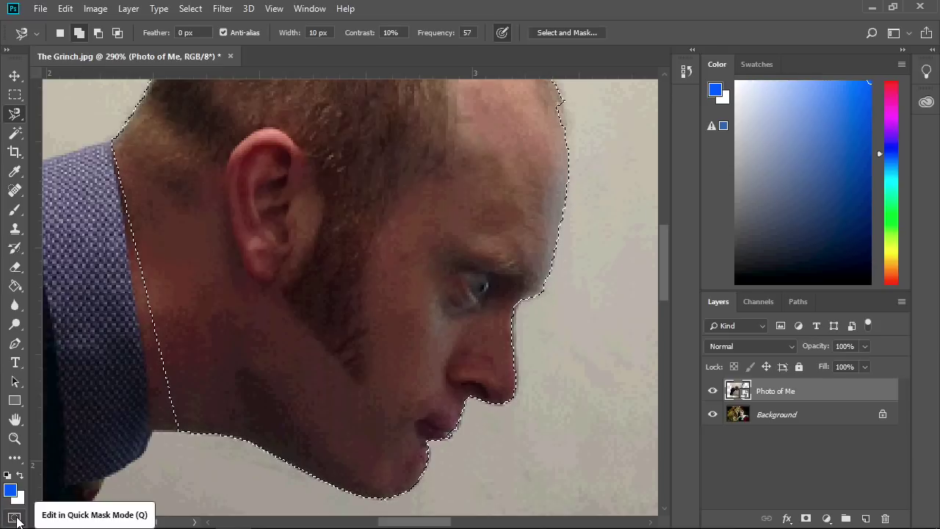
pyautogui.hotkey('ctrl', '1')
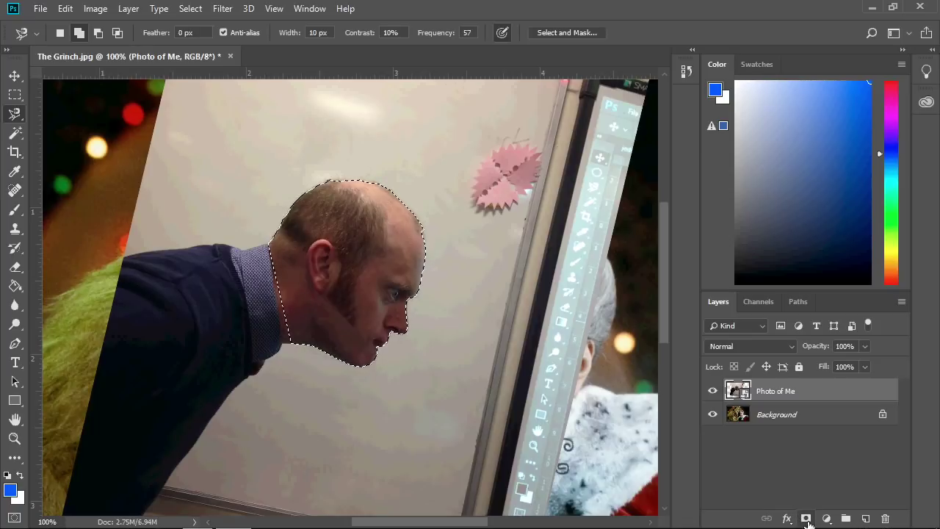
# Turn the head selection into a layer mask on Photo of Me and zoom in on the head
pyautogui.click(806, 519)
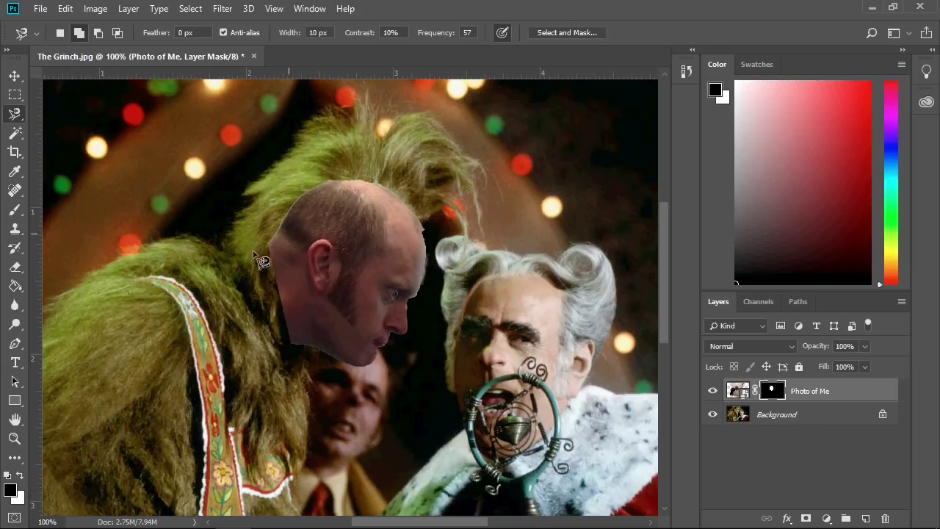
pyautogui.click(14, 439)
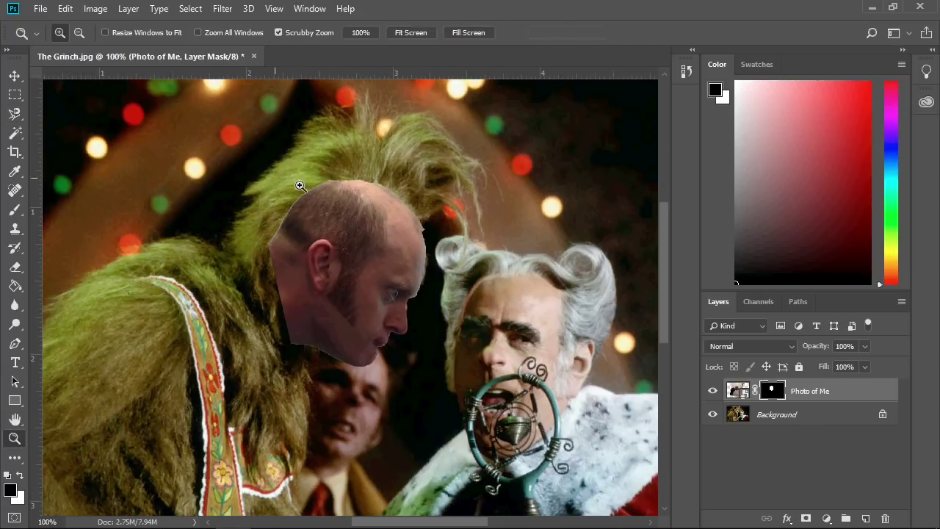
pyautogui.moveTo(238, 159); pyautogui.dragTo(273, 196)
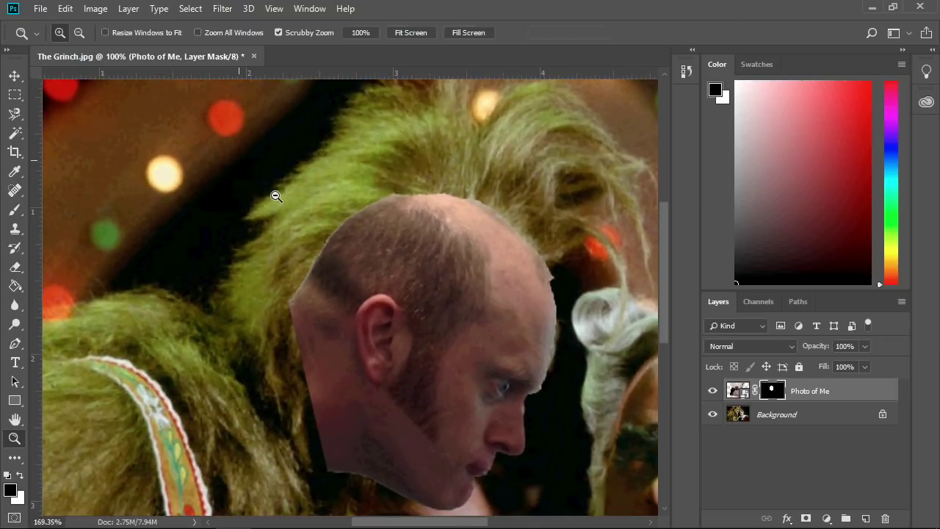
# Select the Brush tool with 0% hardness and 108 px size
pyautogui.click(16, 253)
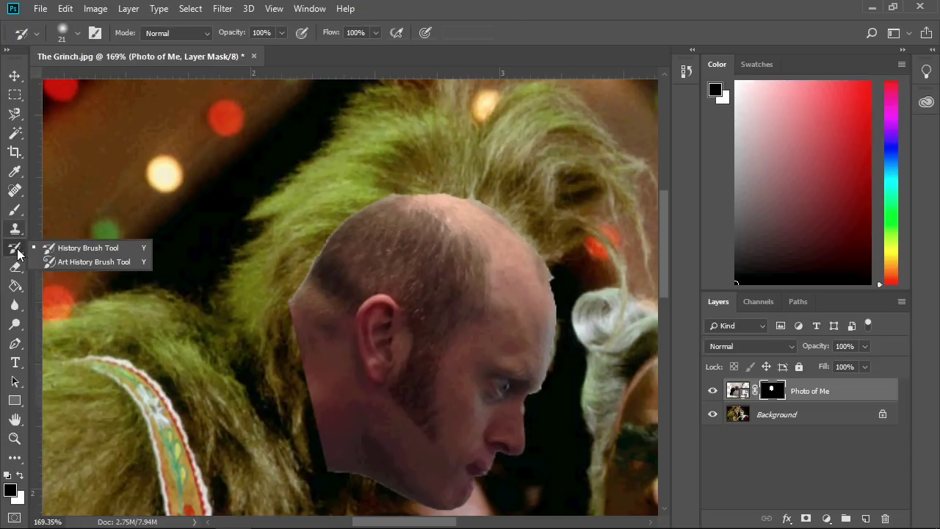
pyautogui.click(15, 214)
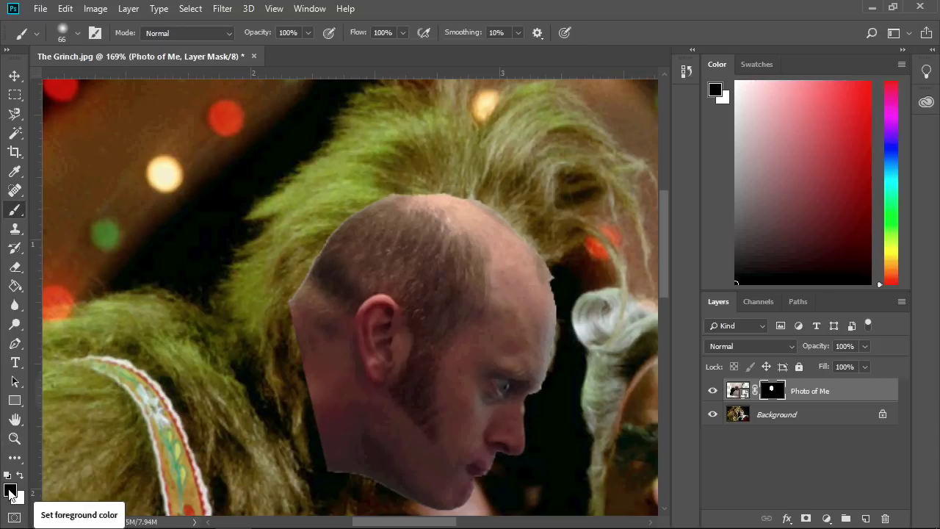
pyautogui.click(60, 34)
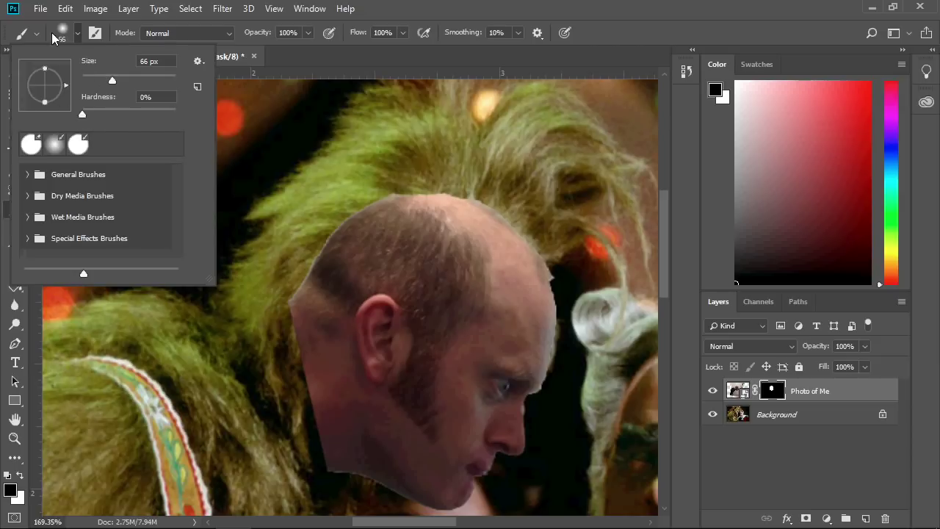
pyautogui.moveTo(83, 115); pyautogui.dragTo(177, 125)
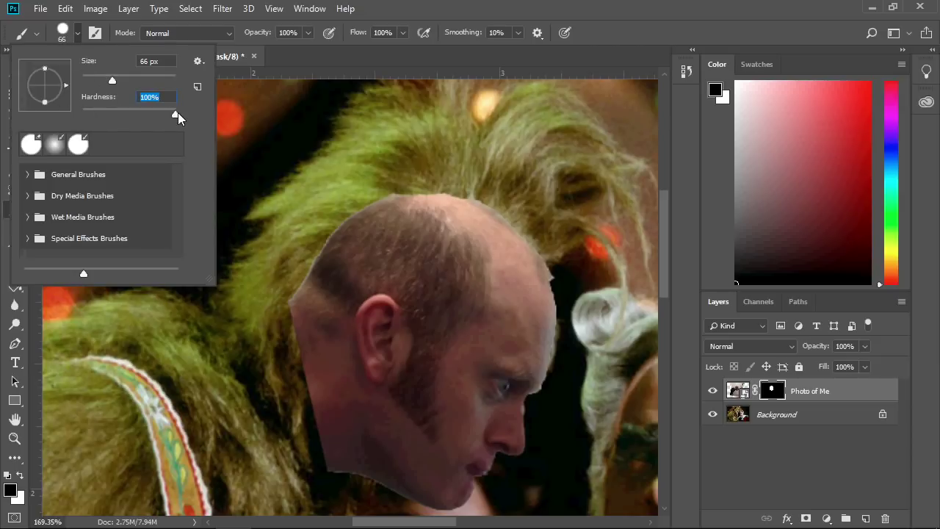
pyautogui.moveTo(179, 119)
pyautogui.mouseDown()
pyautogui.moveTo(123, 132)
pyautogui.moveTo(80, 116)
pyautogui.mouseUp()
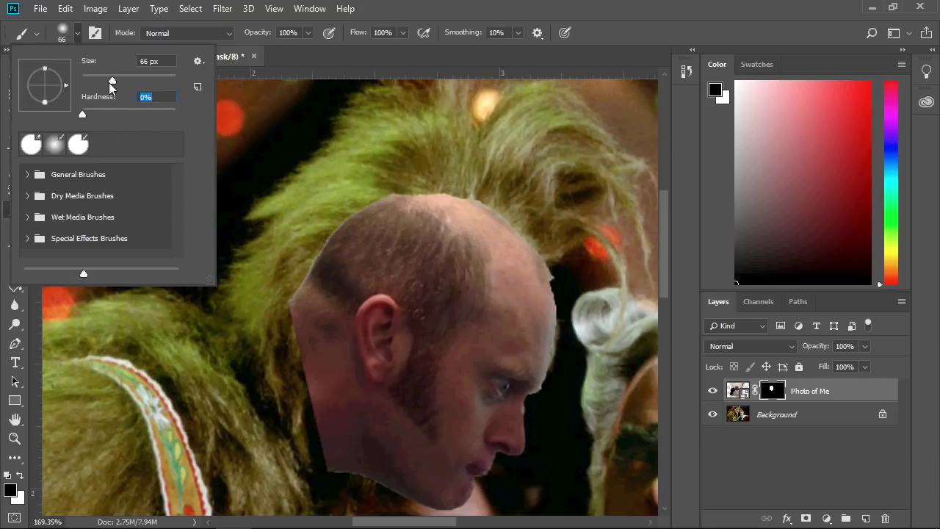
pyautogui.moveTo(113, 80); pyautogui.dragTo(122, 82)
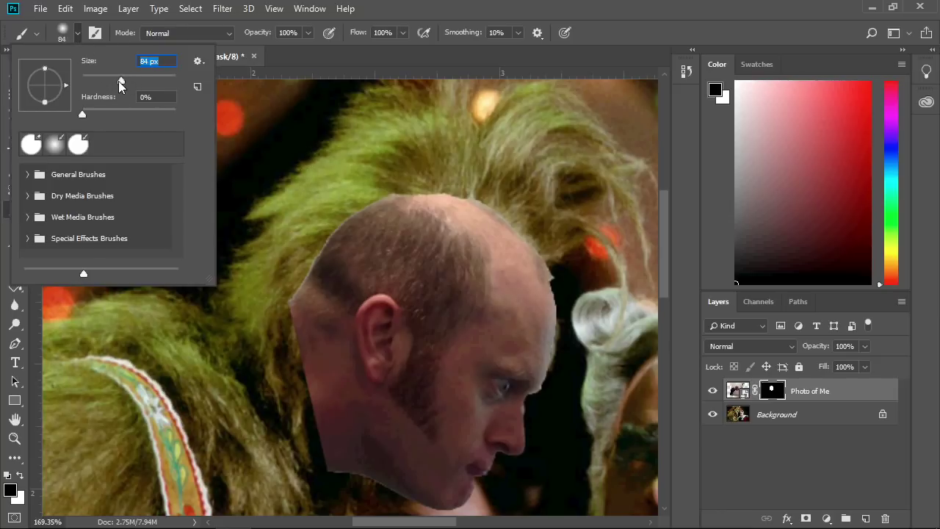
pyautogui.moveTo(121, 80); pyautogui.dragTo(129, 83)
pyautogui.click(763, 397)
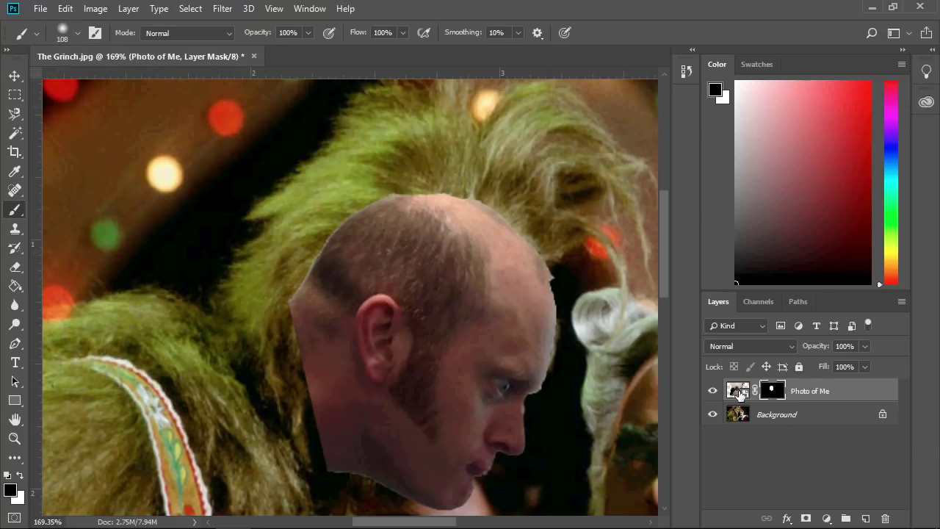
pyautogui.click(737, 391)
# Paint on Photo of Me's mask to hide the scalp top and face edge, revealing the Grinch's fur
pyautogui.click(772, 395)
pyautogui.moveTo(327, 249)
pyautogui.mouseDown()
pyautogui.moveTo(295, 319)
pyautogui.moveTo(326, 283)
pyautogui.moveTo(311, 403)
pyautogui.moveTo(347, 471)
pyautogui.mouseUp()
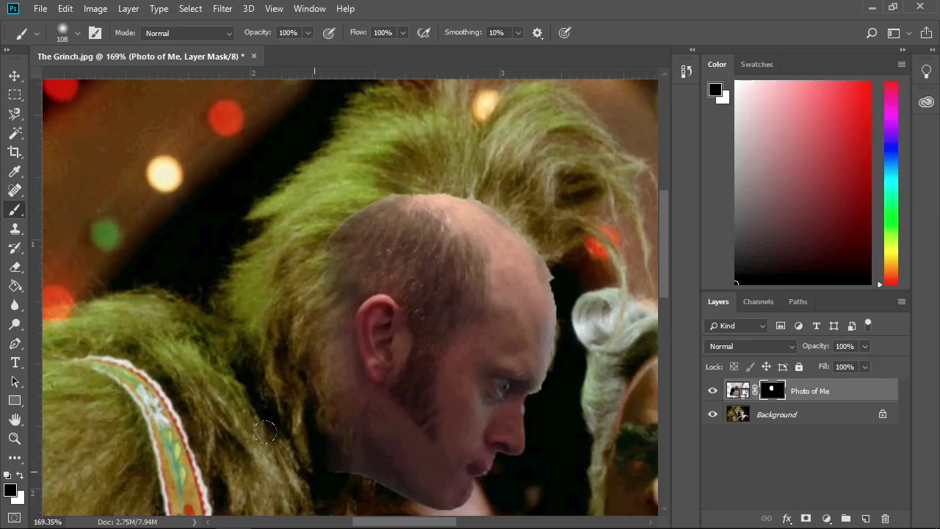
pyautogui.moveTo(343, 388)
pyautogui.mouseDown()
pyautogui.moveTo(334, 323)
pyautogui.moveTo(343, 250)
pyautogui.moveTo(400, 209)
pyautogui.mouseUp()
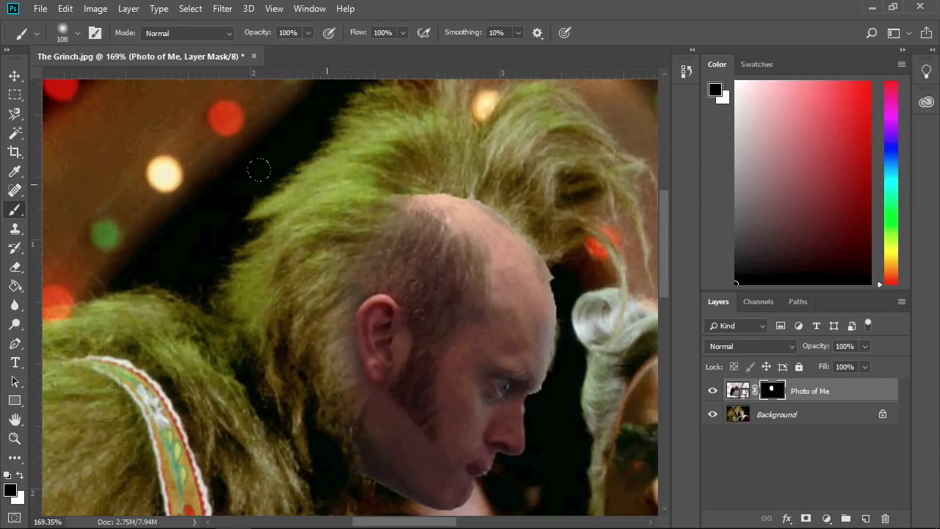
pyautogui.moveTo(308, 152)
pyautogui.mouseDown()
pyautogui.moveTo(344, 131)
pyautogui.moveTo(393, 124)
pyautogui.moveTo(444, 129)
pyautogui.moveTo(475, 156)
pyautogui.mouseUp()
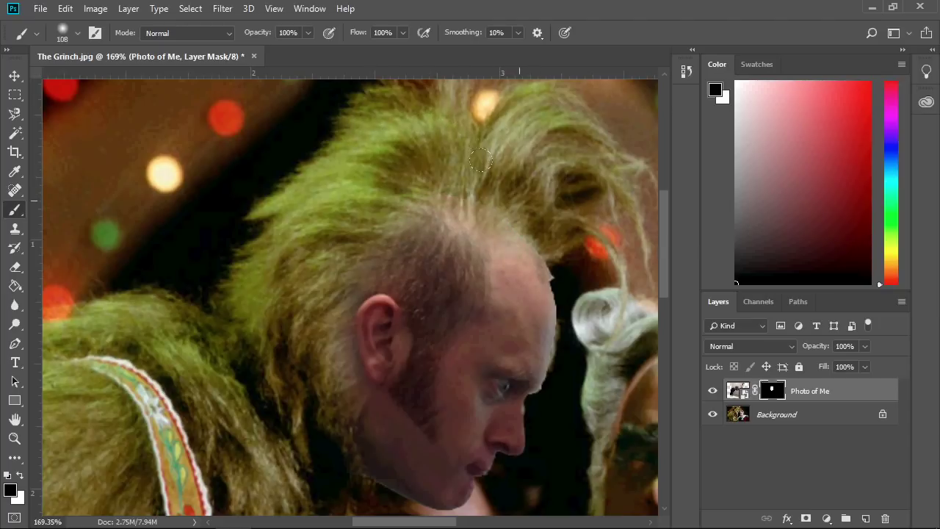
pyautogui.moveTo(455, 207); pyautogui.dragTo(433, 209)
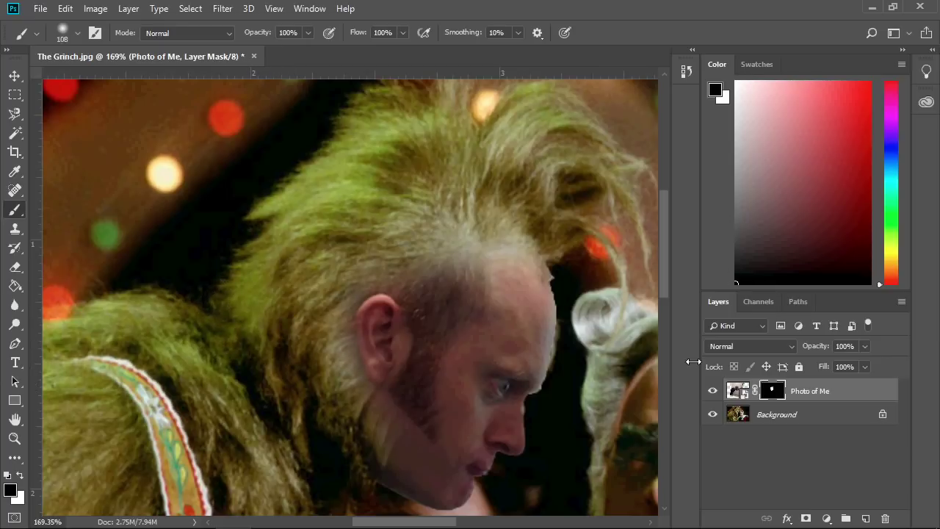
pyautogui.moveTo(667, 272); pyautogui.dragTo(666, 300)
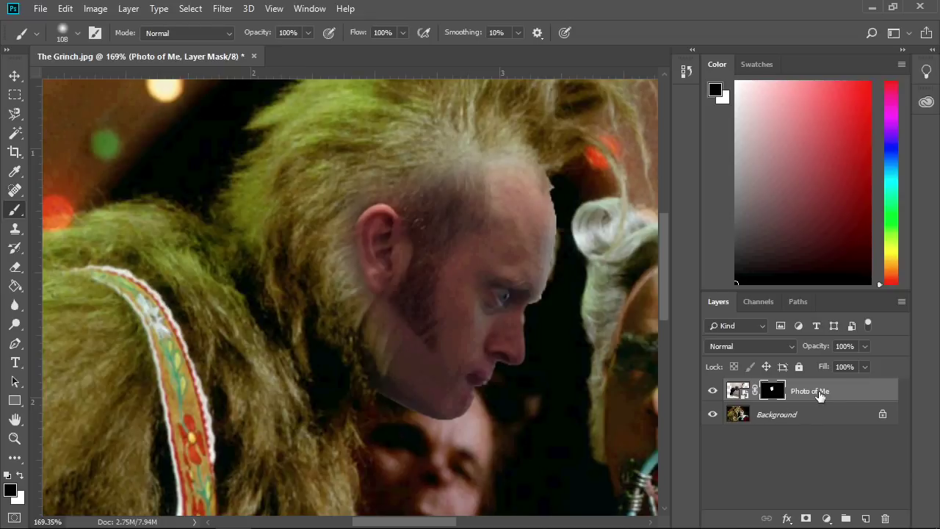
pyautogui.hotkey('ctrl', '2')
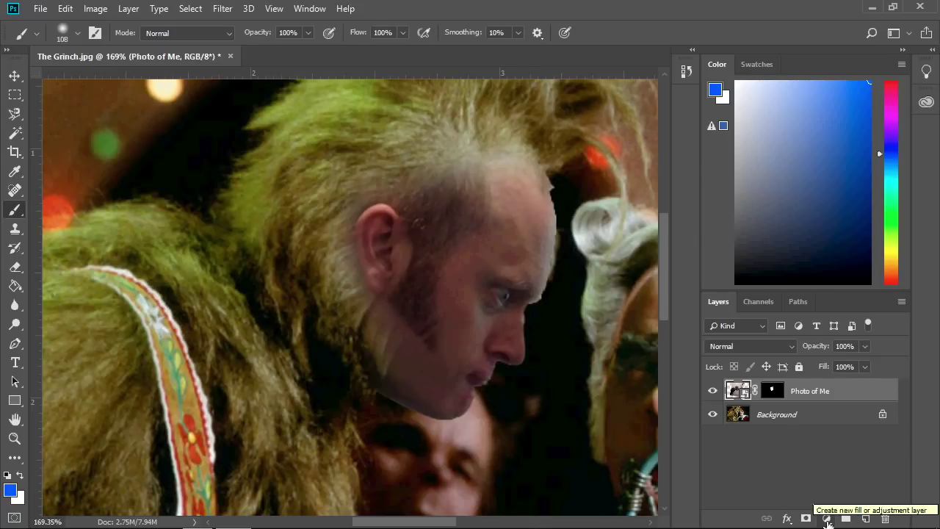
# Add a Hue/Saturation adjustment clipped to Photo of Me with Hue +42 and Saturation +22
pyautogui.click(827, 519)
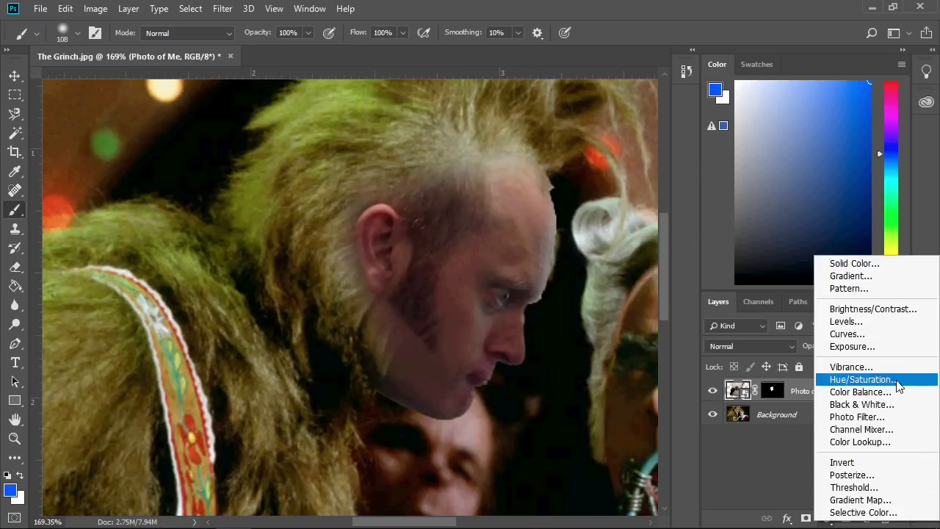
pyautogui.click(867, 380)
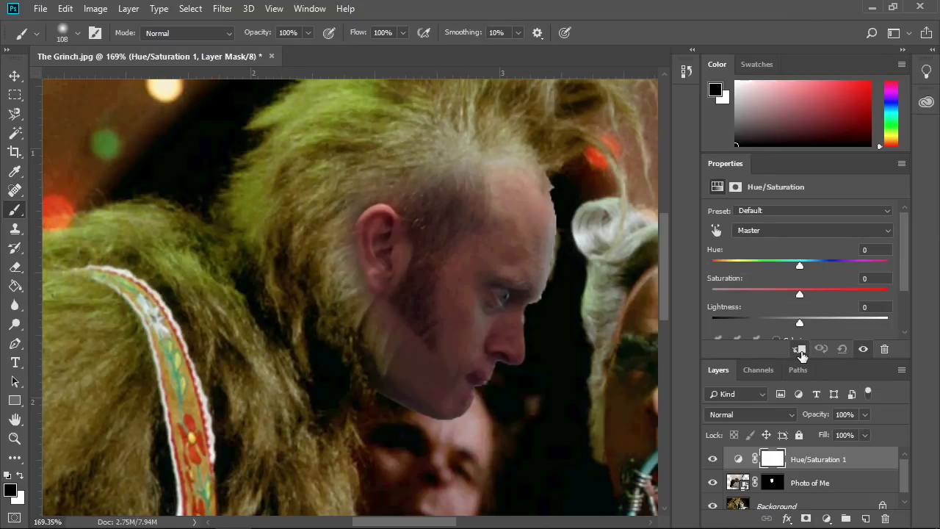
pyautogui.moveTo(800, 264)
pyautogui.mouseDown()
pyautogui.moveTo(865, 260)
pyautogui.moveTo(771, 277)
pyautogui.moveTo(868, 265)
pyautogui.moveTo(795, 281)
pyautogui.mouseUp()
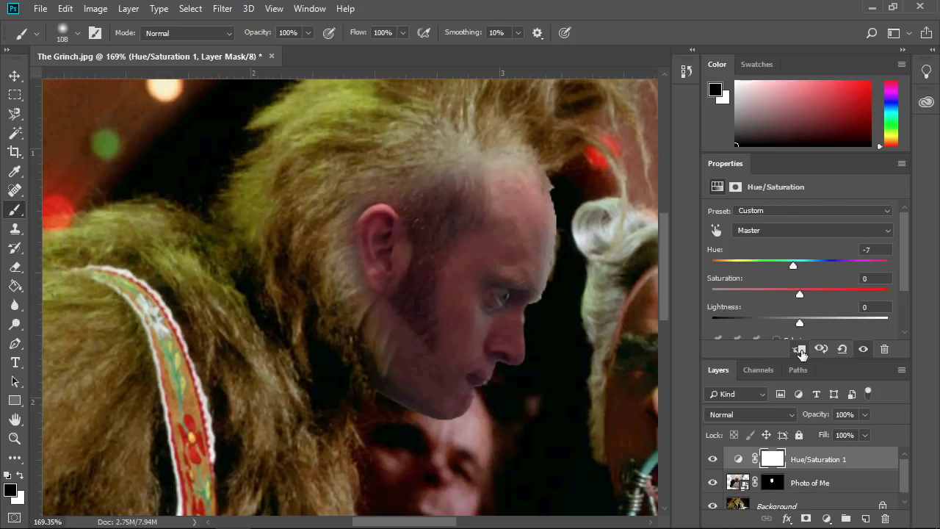
pyautogui.click(801, 351)
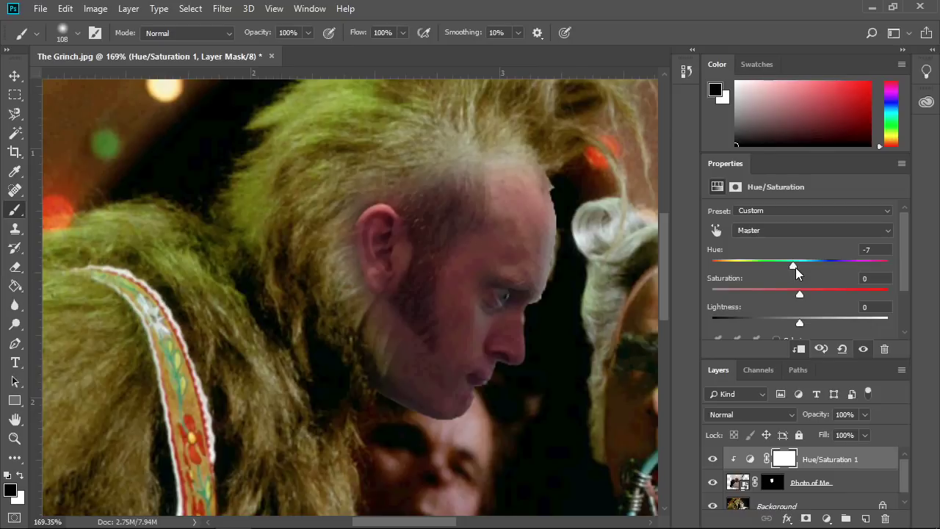
pyautogui.moveTo(793, 264); pyautogui.dragTo(836, 268)
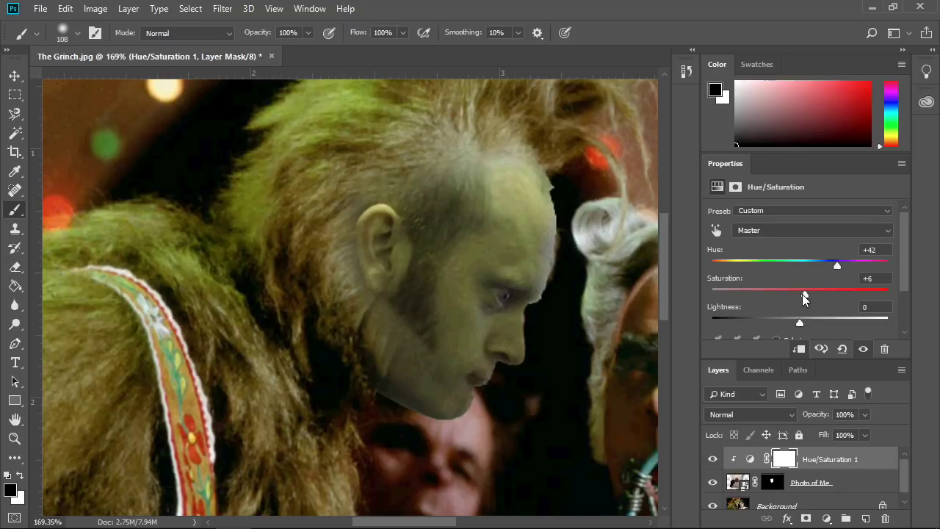
pyautogui.moveTo(826, 291)
pyautogui.mouseDown()
pyautogui.moveTo(771, 295)
pyautogui.moveTo(820, 296)
pyautogui.mouseUp()
# Open the Photo of Me mask's Properties, try softer feathering, then leave Feather at 0.0 px
pyautogui.click(773, 483)
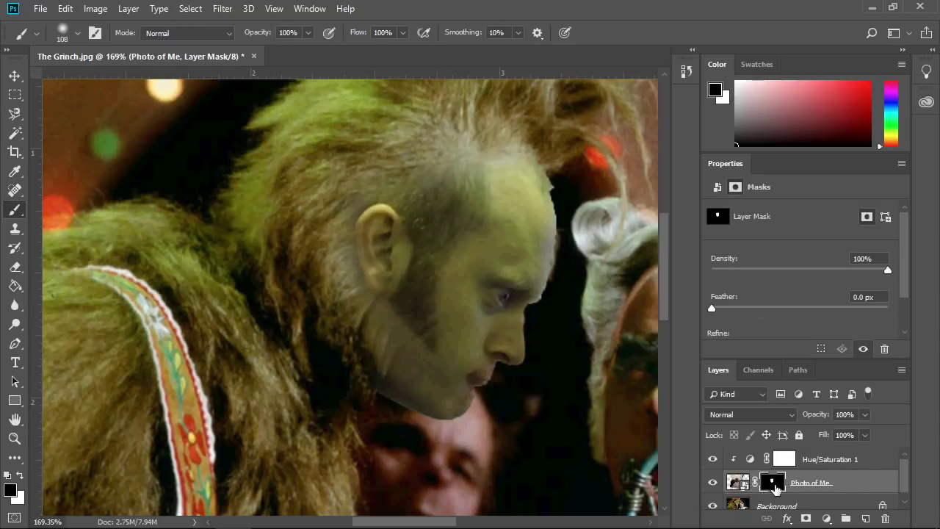
pyautogui.doubleClick(774, 486)
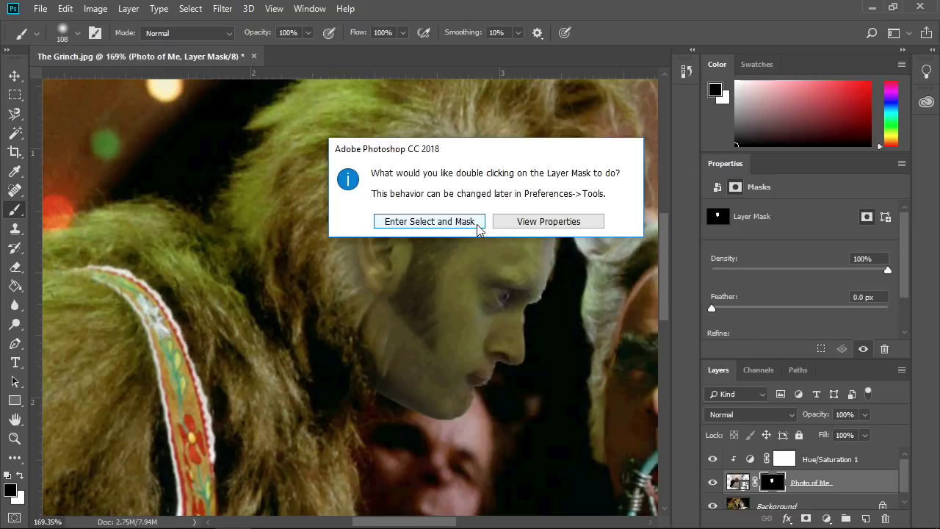
pyautogui.click(539, 223)
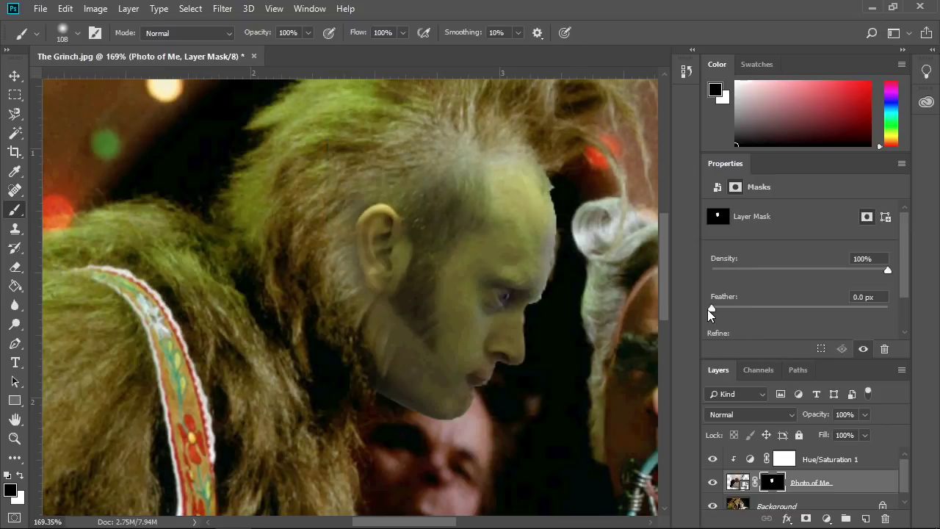
pyautogui.moveTo(710, 309); pyautogui.dragTo(746, 323)
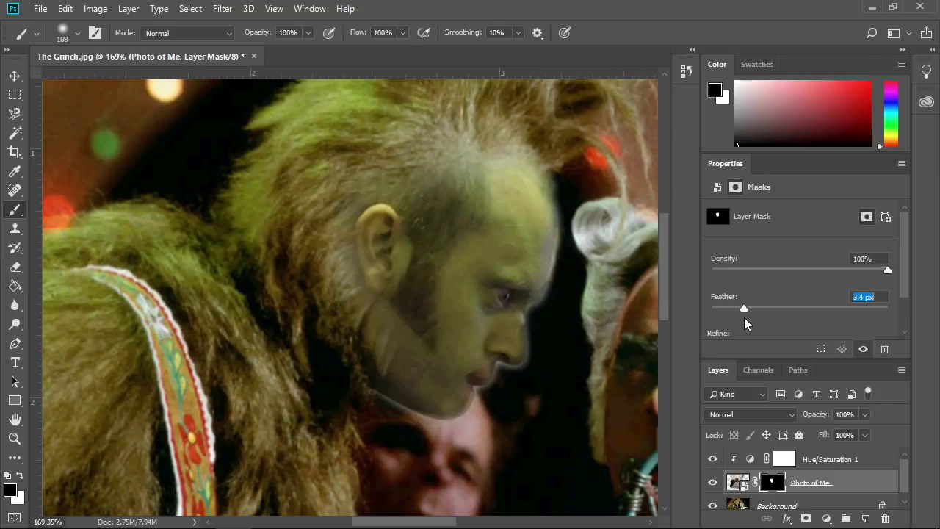
pyautogui.moveTo(741, 323); pyautogui.dragTo(705, 308)
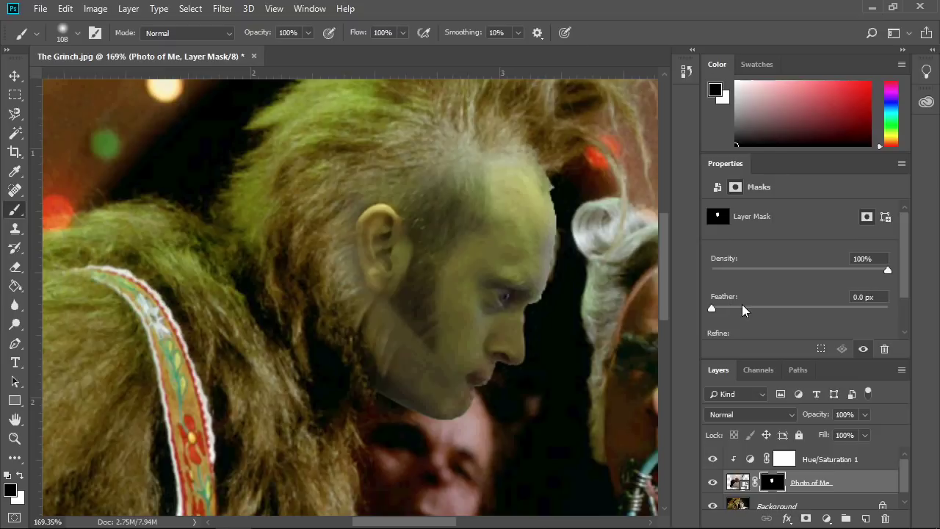
pyautogui.moveTo(905, 275); pyautogui.dragTo(903, 319)
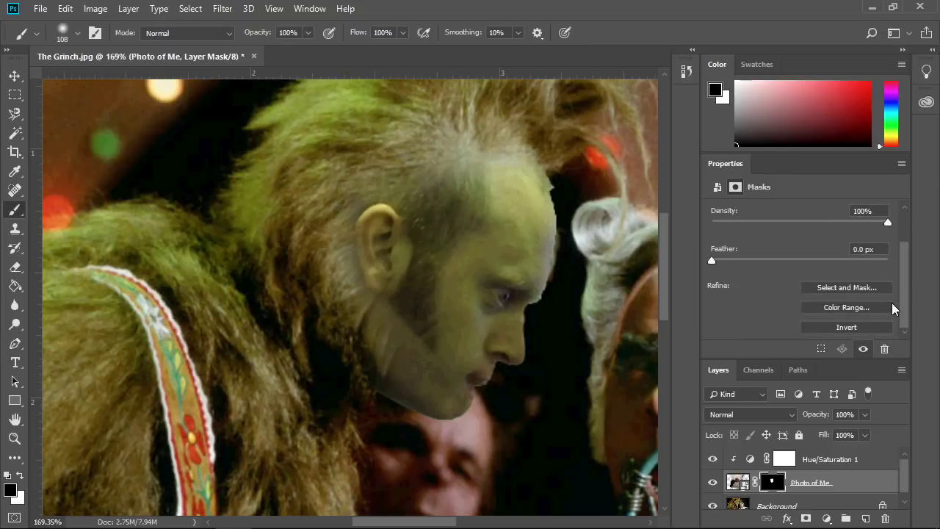
pyautogui.click(826, 290)
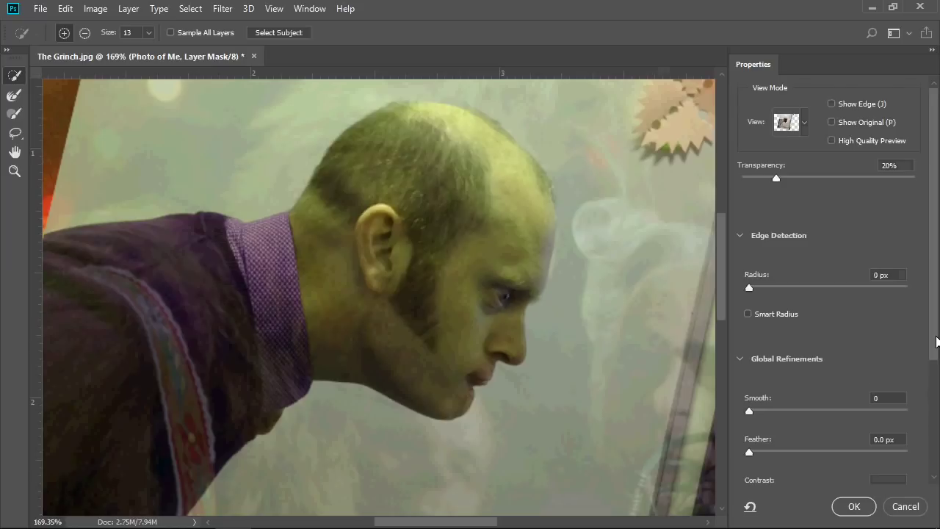
# In Select and Mask, set Shift Edge to -65% and Feather to 0.2 px, then apply
pyautogui.moveTo(938, 342); pyautogui.dragTo(929, 473)
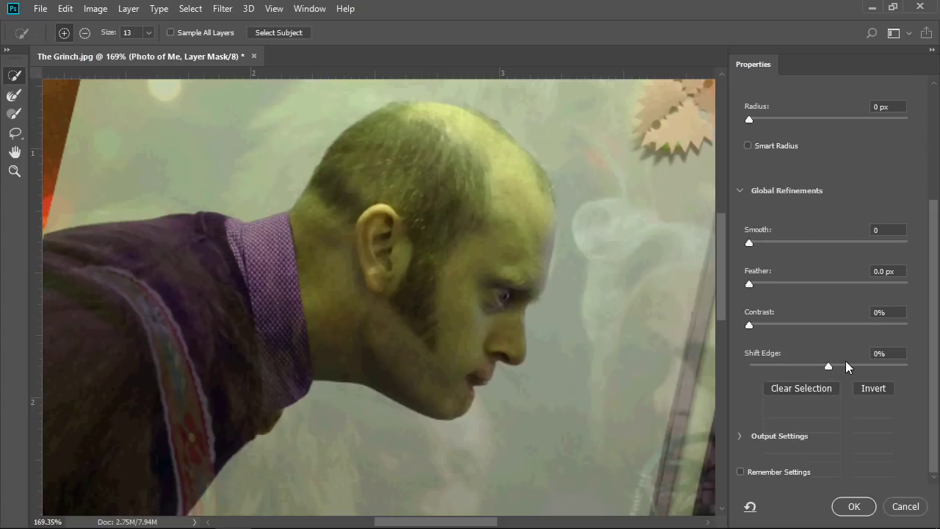
pyautogui.moveTo(827, 365); pyautogui.dragTo(786, 367)
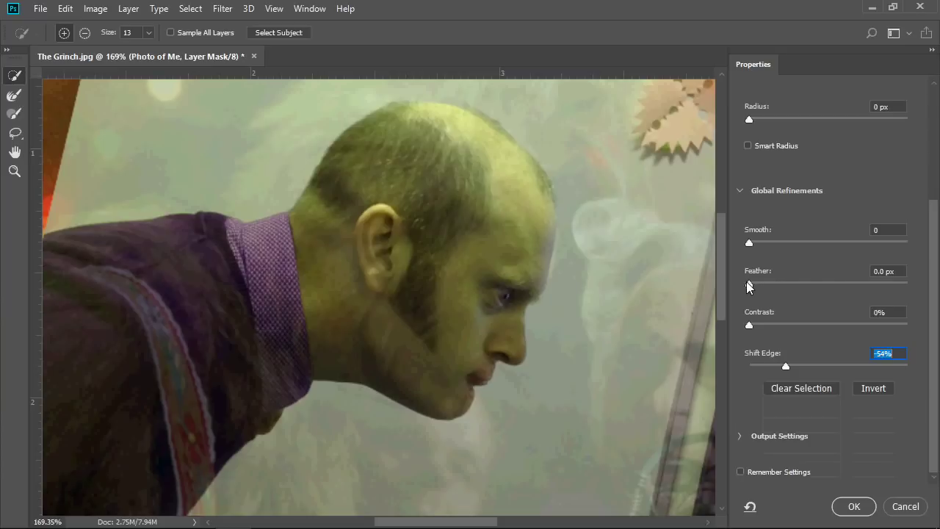
pyautogui.moveTo(749, 285); pyautogui.dragTo(757, 287)
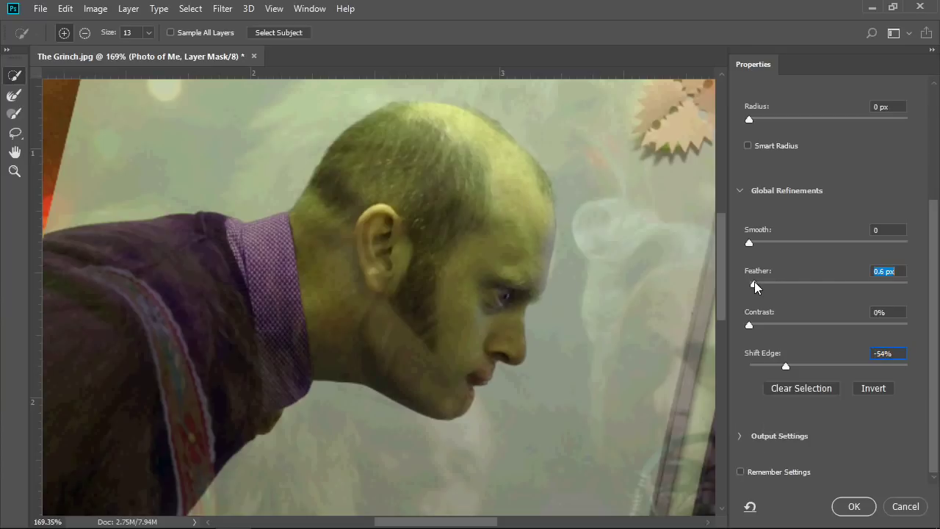
pyautogui.moveTo(754, 287); pyautogui.dragTo(758, 286)
pyautogui.moveTo(787, 365)
pyautogui.mouseDown()
pyautogui.moveTo(772, 365)
pyautogui.moveTo(806, 356)
pyautogui.moveTo(777, 366)
pyautogui.mouseUp()
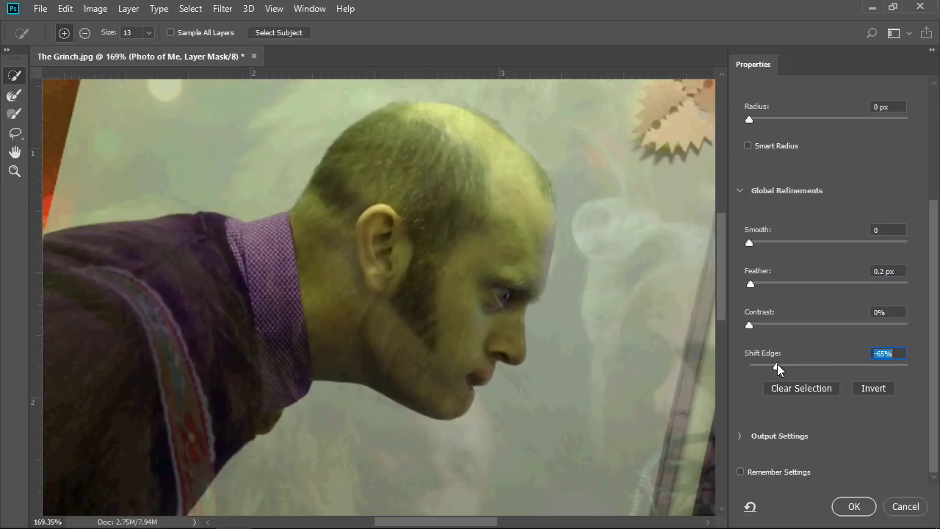
pyautogui.click(854, 507)
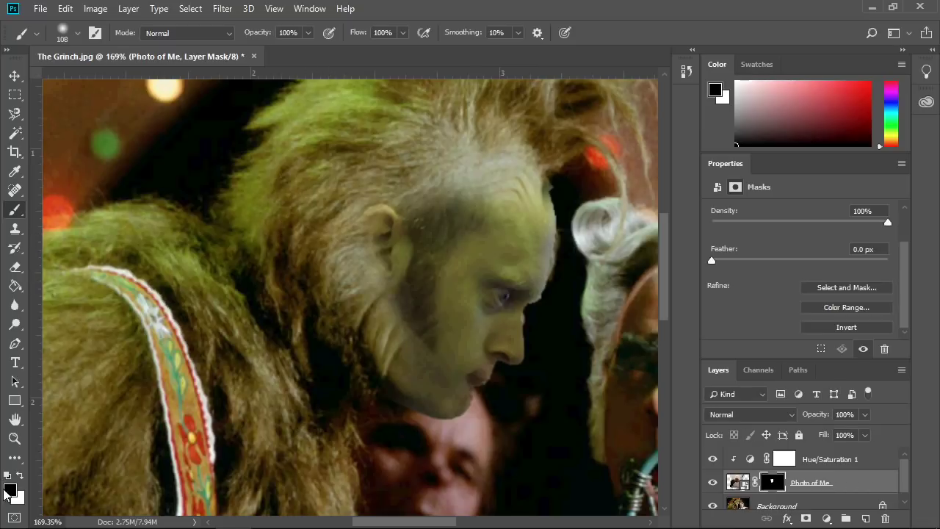
# With white and a 32 px brush, paint the ear and forehead back into the mask
pyautogui.click(19, 475)
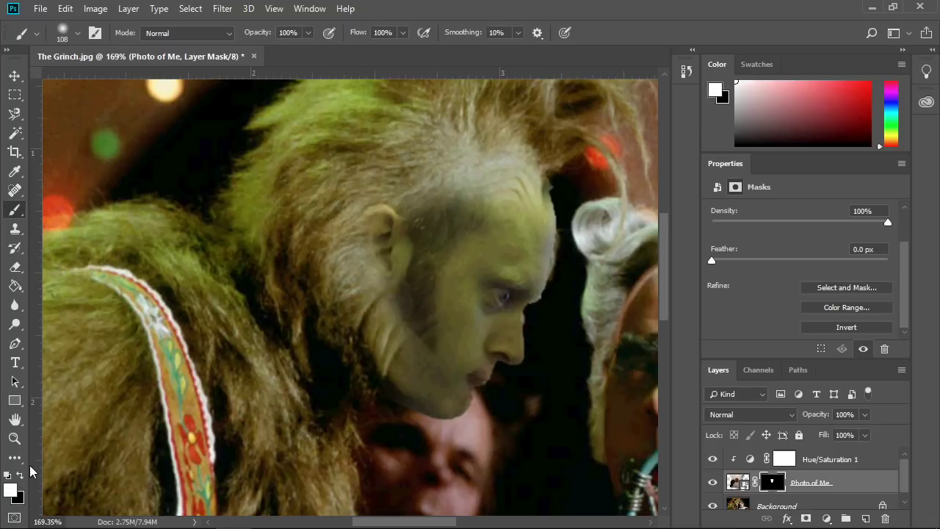
pyautogui.click(71, 38)
pyautogui.moveTo(125, 81); pyautogui.dragTo(96, 82)
pyautogui.click(365, 223)
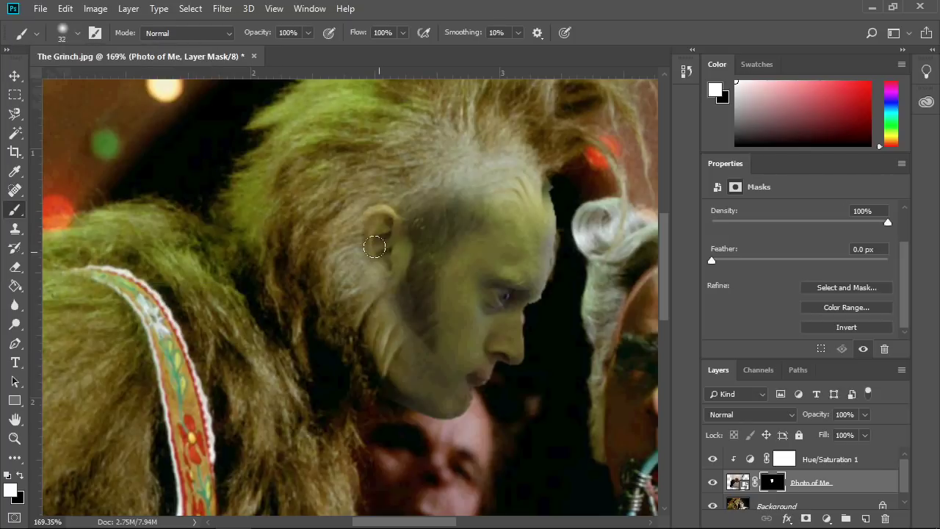
pyautogui.moveTo(371, 242)
pyautogui.mouseDown()
pyautogui.moveTo(371, 219)
pyautogui.moveTo(380, 218)
pyautogui.moveTo(370, 218)
pyautogui.moveTo(367, 239)
pyautogui.moveTo(419, 348)
pyautogui.moveTo(412, 367)
pyautogui.moveTo(422, 378)
pyautogui.moveTo(423, 293)
pyautogui.mouseUp()
pyautogui.moveTo(505, 216)
pyautogui.mouseDown()
pyautogui.moveTo(516, 178)
pyautogui.moveTo(521, 197)
pyautogui.moveTo(499, 182)
pyautogui.moveTo(491, 211)
pyautogui.moveTo(482, 176)
pyautogui.moveTo(489, 233)
pyautogui.moveTo(497, 240)
pyautogui.moveTo(516, 178)
pyautogui.moveTo(521, 188)
pyautogui.moveTo(508, 168)
pyautogui.moveTo(520, 228)
pyautogui.moveTo(497, 218)
pyautogui.moveTo(473, 161)
pyautogui.moveTo(464, 186)
pyautogui.moveTo(443, 196)
pyautogui.moveTo(463, 144)
pyautogui.moveTo(483, 174)
pyautogui.moveTo(504, 167)
pyautogui.moveTo(477, 163)
pyautogui.moveTo(502, 169)
pyautogui.moveTo(506, 201)
pyautogui.moveTo(467, 214)
pyautogui.mouseUp()
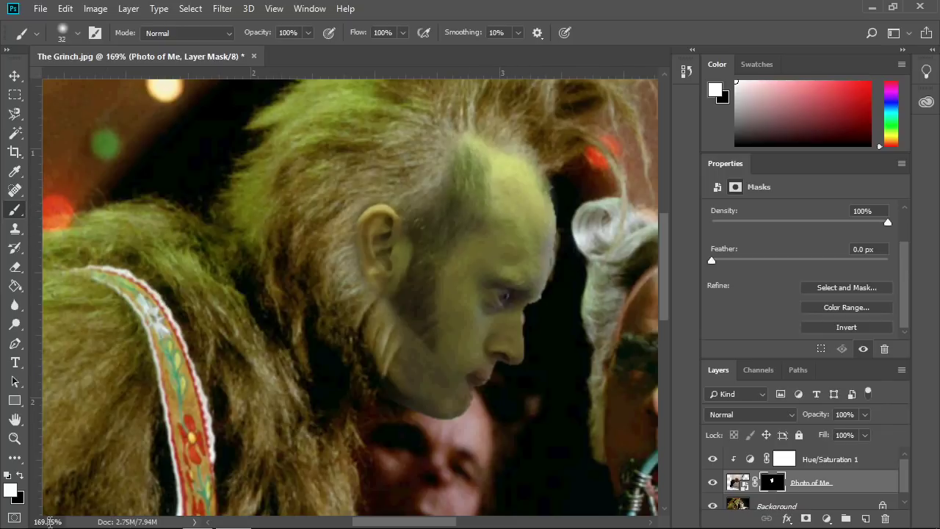
# Zoom the view to 50% to see the whole film still
pyautogui.click(50, 522)
pyautogui.write('50')
pyautogui.press('Return')
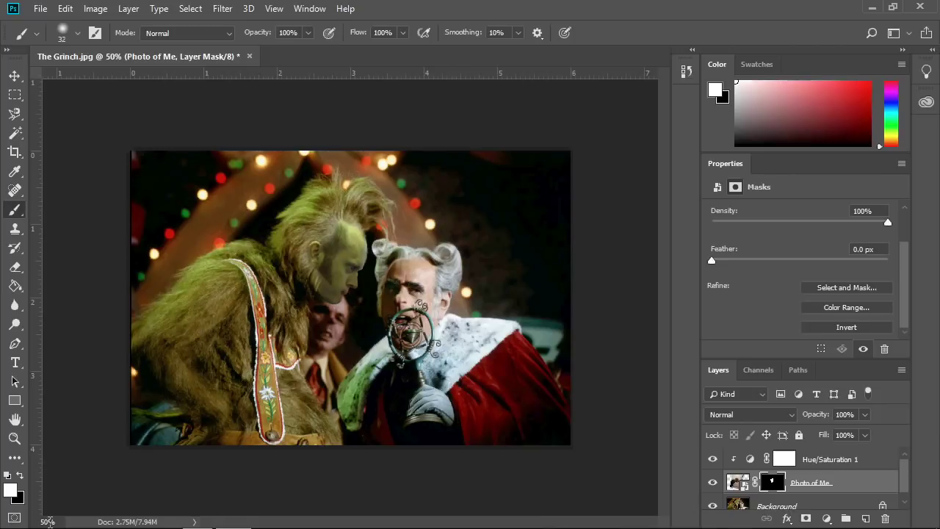